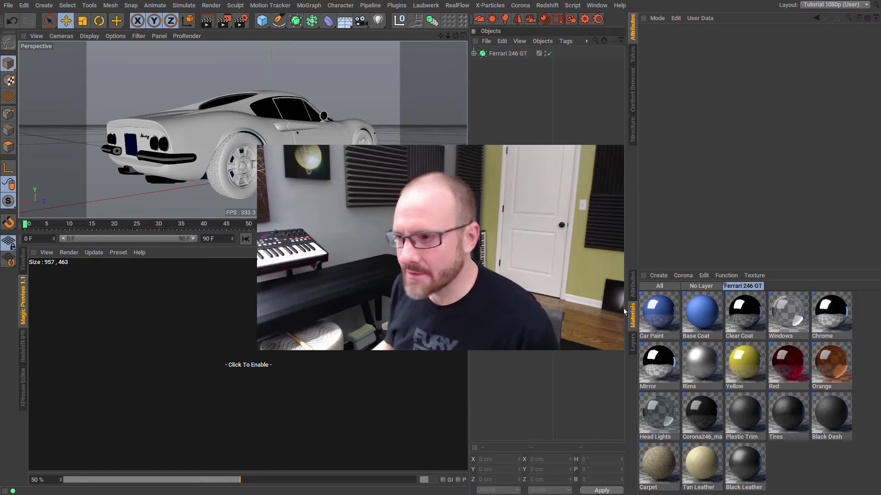
# Orbit and dolly the viewport camera around the Ferrari to a low front three-quarter view.
pyautogui.click(514, 113)
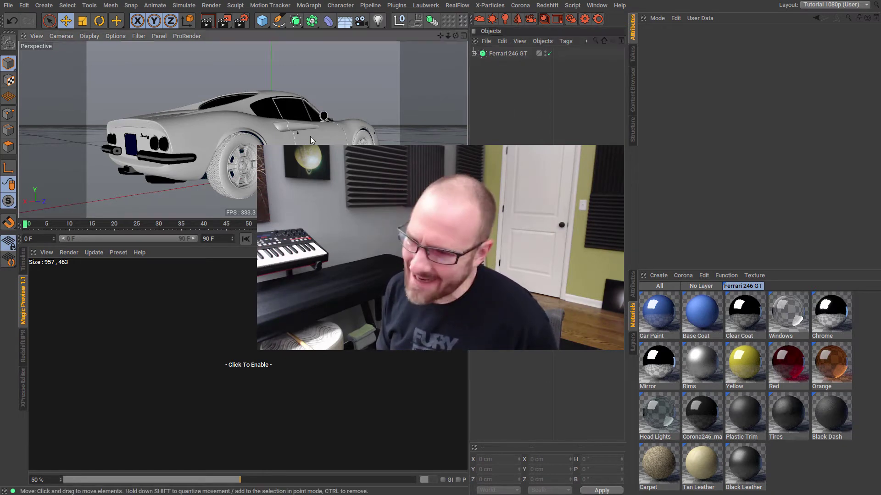
pyautogui.moveTo(310, 136)
pyautogui.keyDown('alt'); pyautogui.mouseDown()
pyautogui.moveTo(311, 145)
pyautogui.moveTo(300, 124)
pyautogui.moveTo(316, 113)
pyautogui.moveTo(305, 131)
pyautogui.moveTo(358, 109)
pyautogui.moveTo(230, 127)
pyautogui.moveTo(312, 134)
pyautogui.moveTo(296, 129)
pyautogui.mouseUp(); pyautogui.keyUp('alt')
pyautogui.keyDown('alt'); pyautogui.moveTo(296, 129); pyautogui.dragTo(321, 128, button='right'); pyautogui.keyUp('alt')
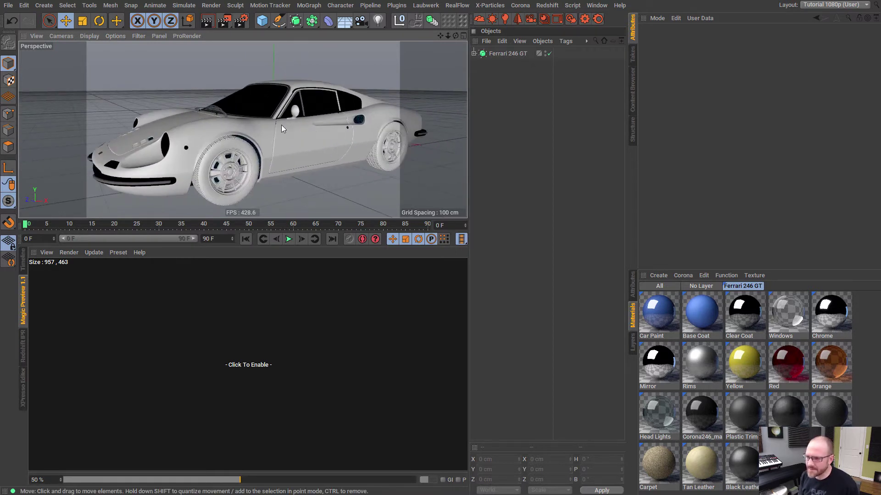
pyautogui.keyDown('alt'); pyautogui.moveTo(281, 125); pyautogui.dragTo(296, 139); pyautogui.keyUp('alt')
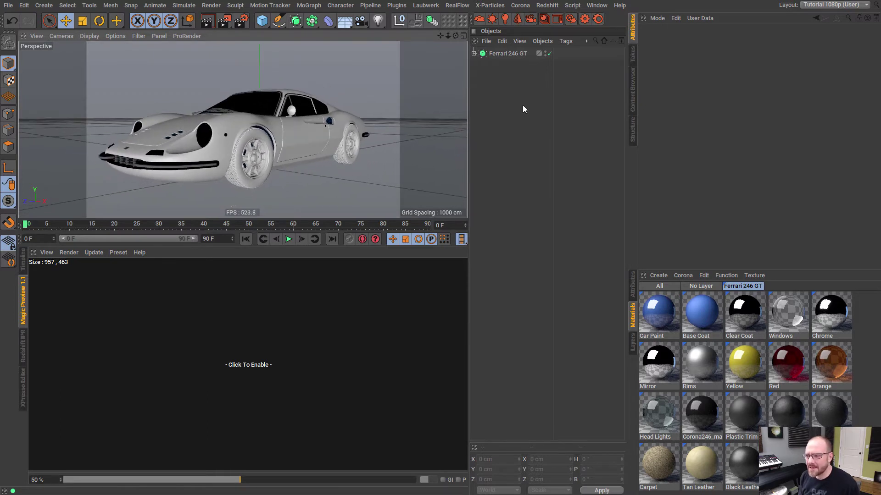
# Switch the renderer to Corona and rename the render setting to 'Corona'.
pyautogui.hotkey('ctrl', 'b')
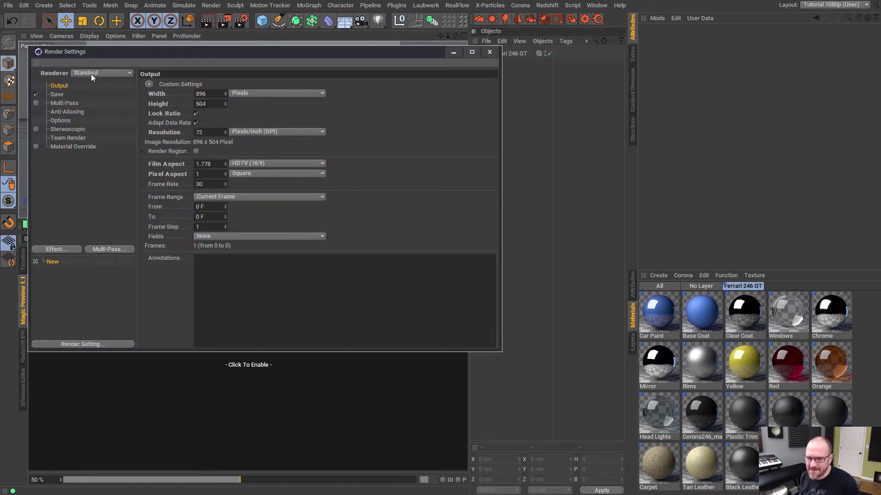
pyautogui.click(91, 74)
pyautogui.click(90, 154)
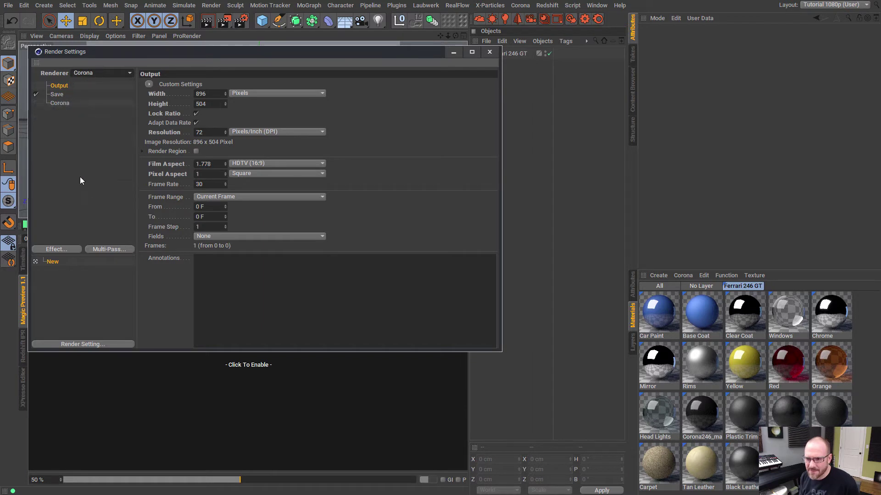
pyautogui.doubleClick(54, 262)
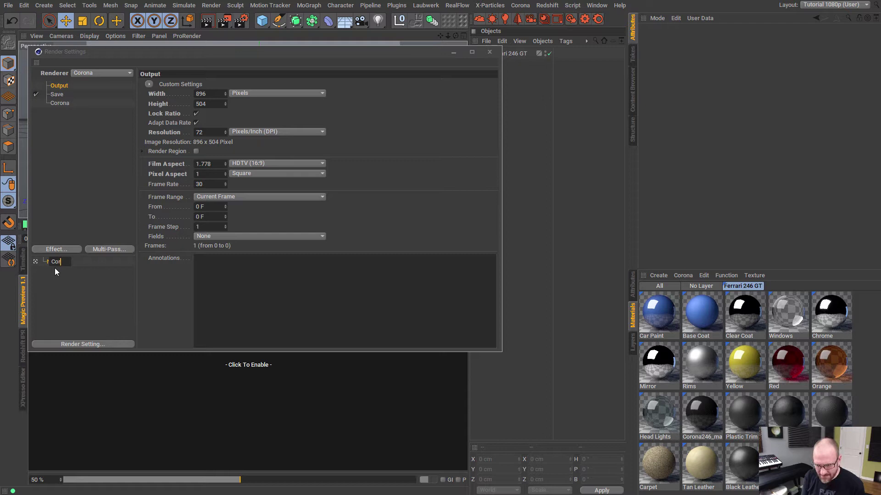
pyautogui.write('Corona')
pyautogui.press('Return')
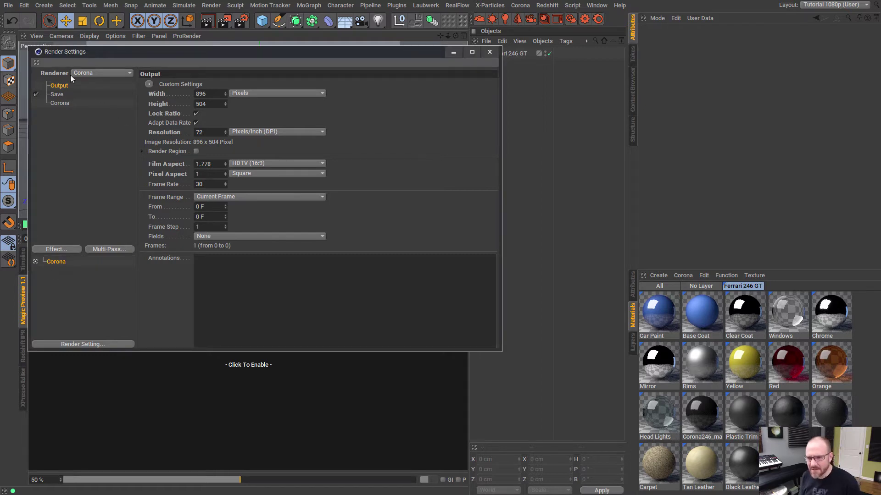
# Review the Corona settings pages and set the interactive Max passes to 20.
pyautogui.click(66, 104)
pyautogui.click(66, 85)
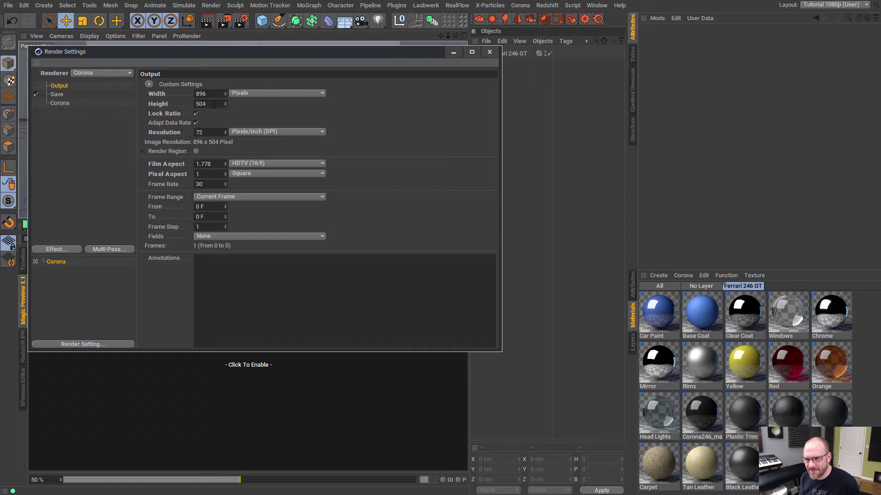
pyautogui.click(64, 103)
pyautogui.click(377, 86)
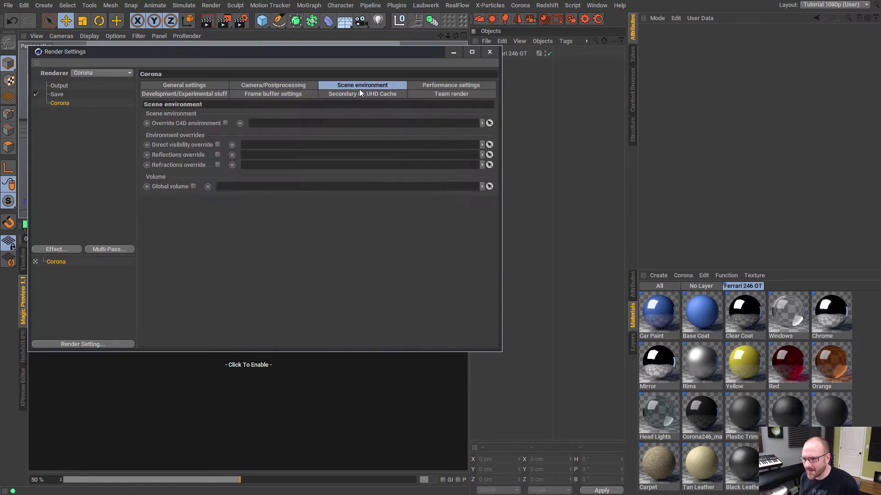
pyautogui.click(191, 94)
pyautogui.click(273, 94)
pyautogui.click(362, 94)
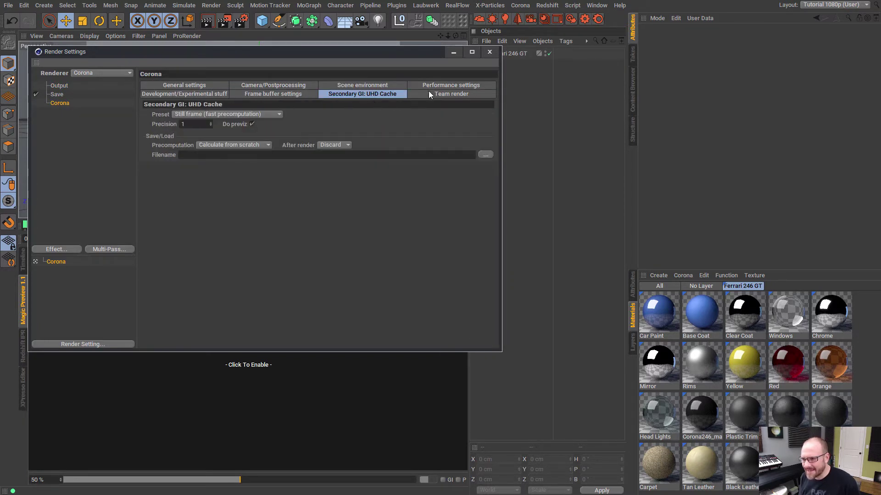
pyautogui.click(445, 93)
pyautogui.click(443, 86)
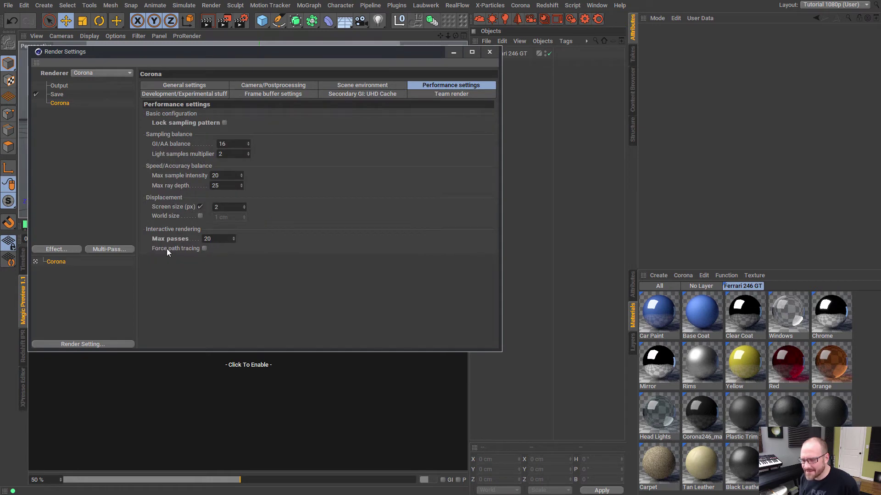
pyautogui.write('2')
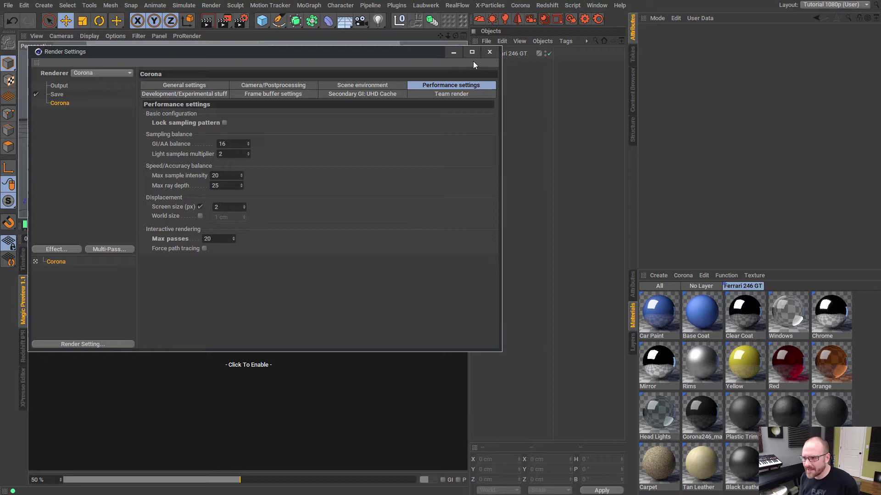
pyautogui.click(489, 52)
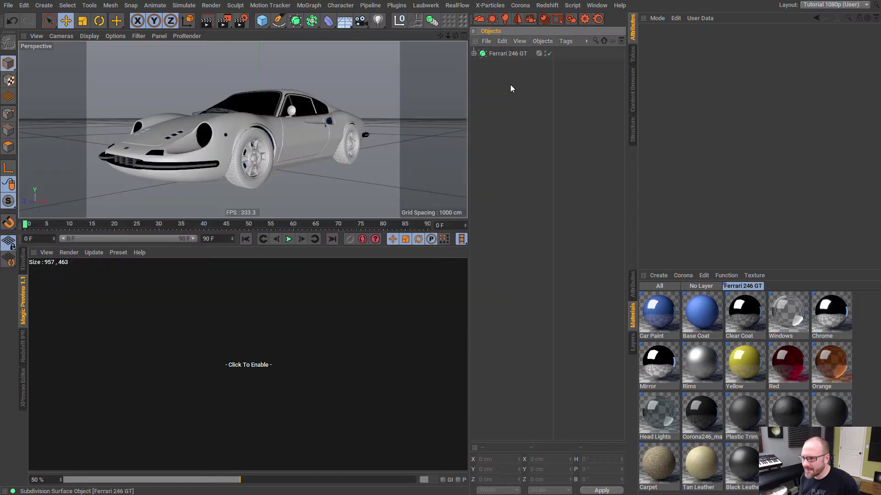
# Start a Corona interactive render and add a Sky object to the scene.
pyautogui.click(571, 20)
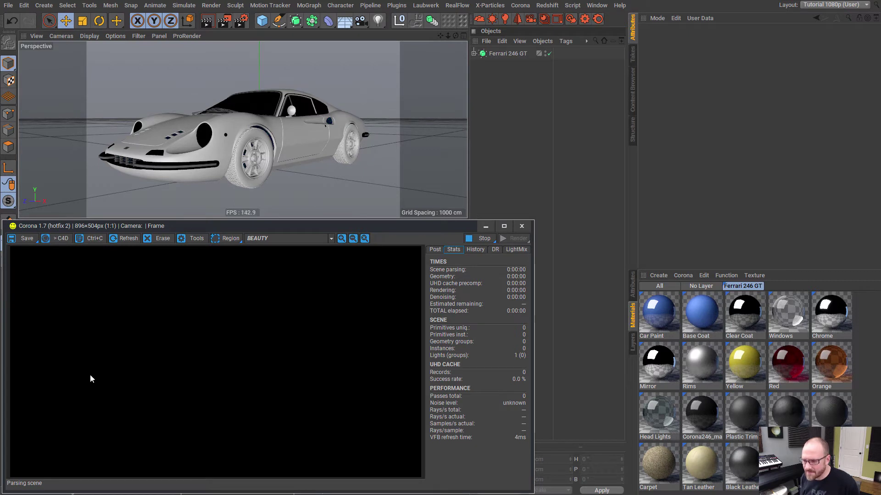
pyautogui.click(507, 101)
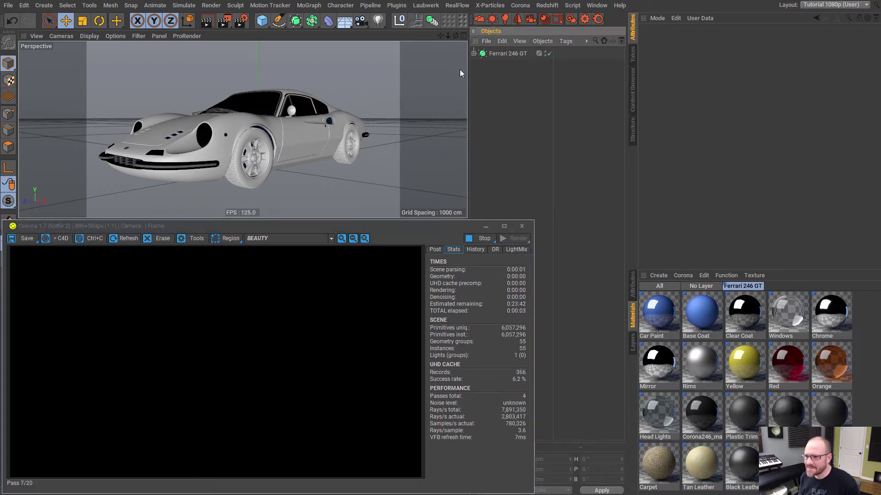
pyautogui.click(354, 24)
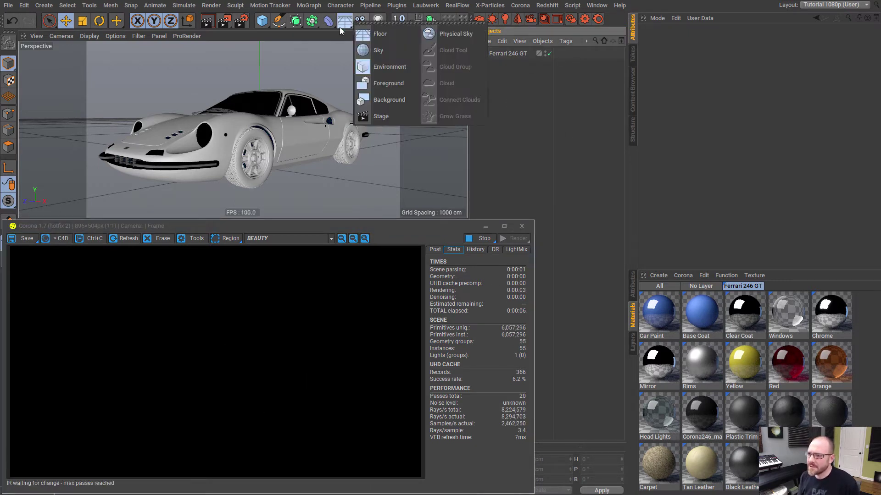
pyautogui.click(390, 52)
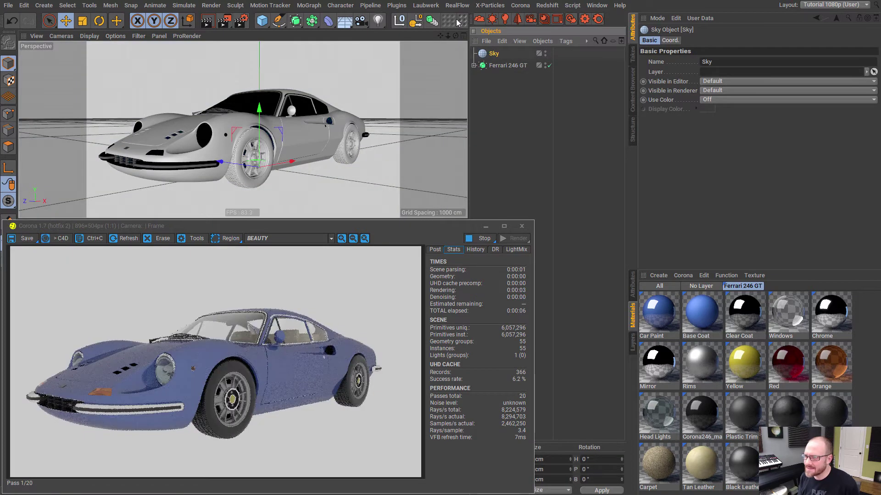
# Rename the Sky object to 'HDRI' and filter the Material Manager to No Layer.
pyautogui.doubleClick(492, 54)
pyautogui.press('BackSpace')
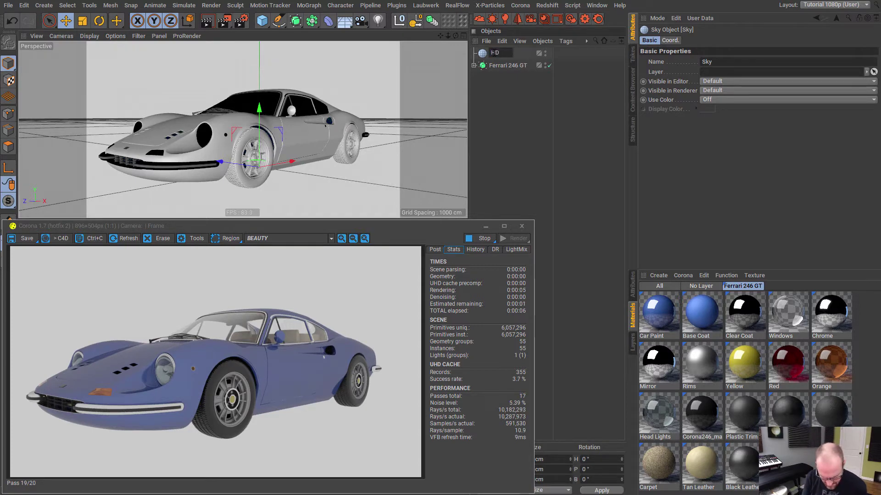
pyautogui.press('Return')
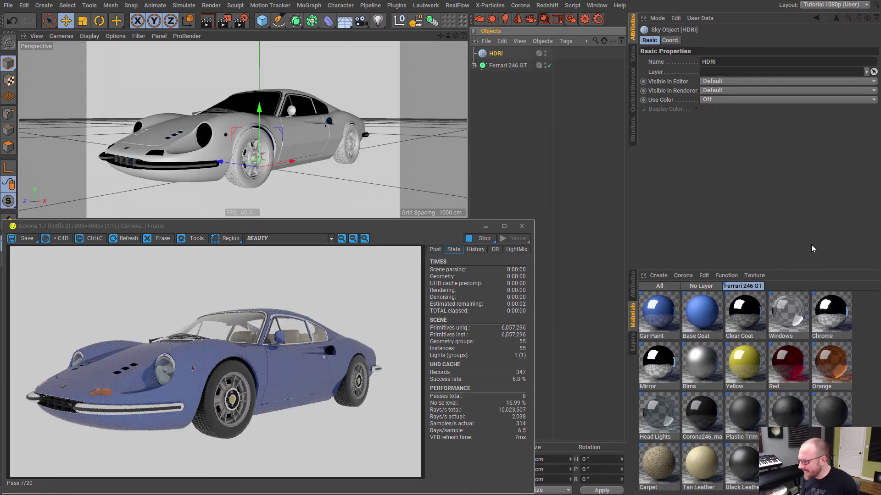
pyautogui.click(702, 286)
# Create a Corona Light Material named 'HDRI'.
pyautogui.click(683, 276)
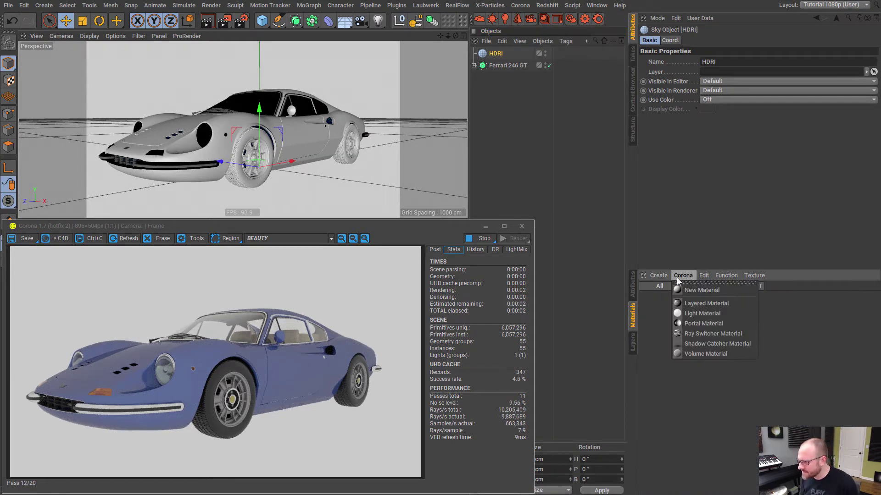
pyautogui.click(698, 314)
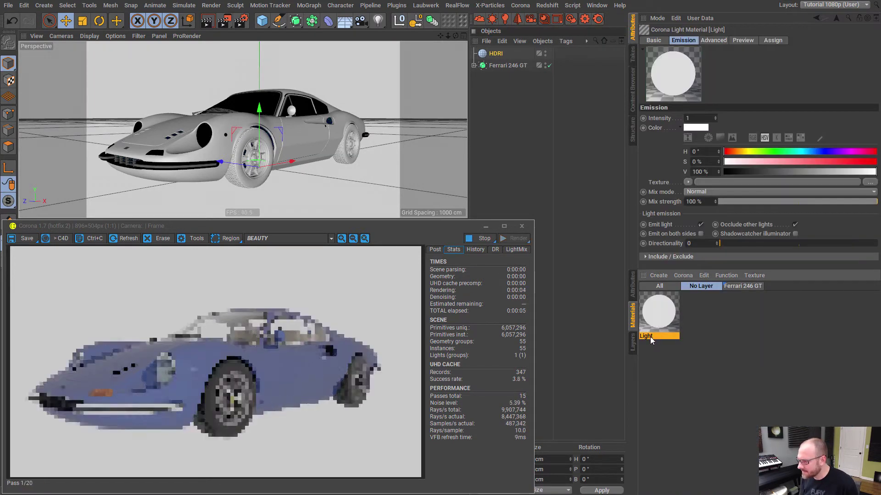
pyautogui.press('BackSpace')
pyautogui.write('HDR')
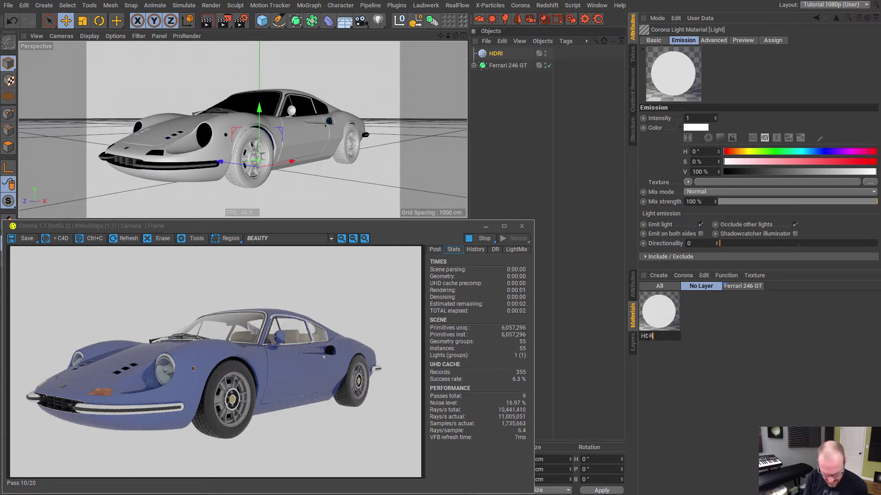
pyautogui.write('I')
pyautogui.press('Return')
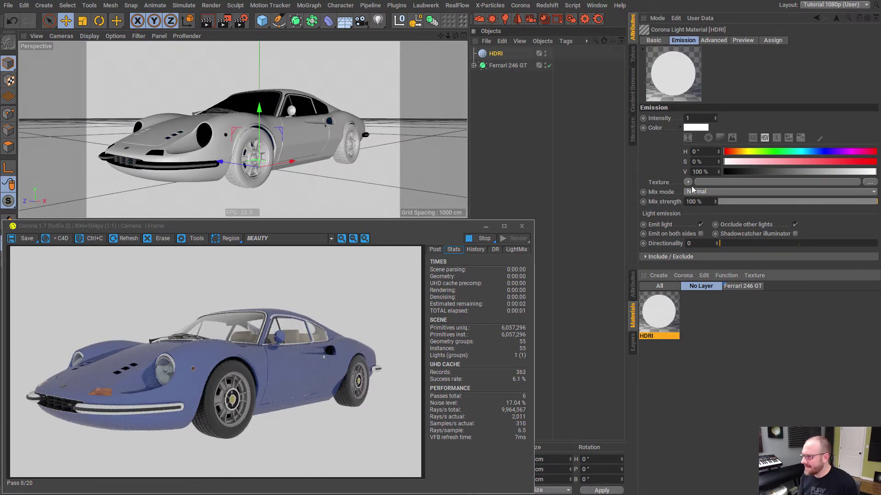
# Load 36 Ohio Sky.exr as the emission texture and apply HDRI to the sky object.
pyautogui.click(870, 183)
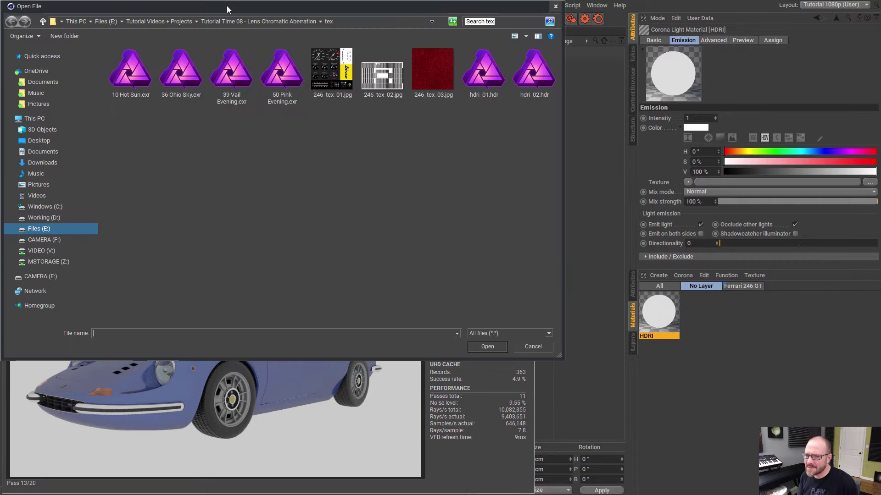
pyautogui.moveTo(226, 9); pyautogui.dragTo(250, 25)
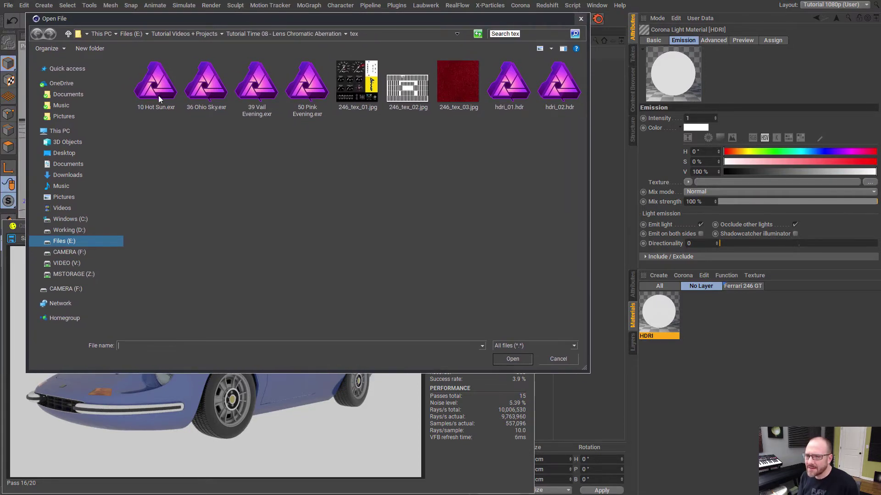
pyautogui.click(308, 81)
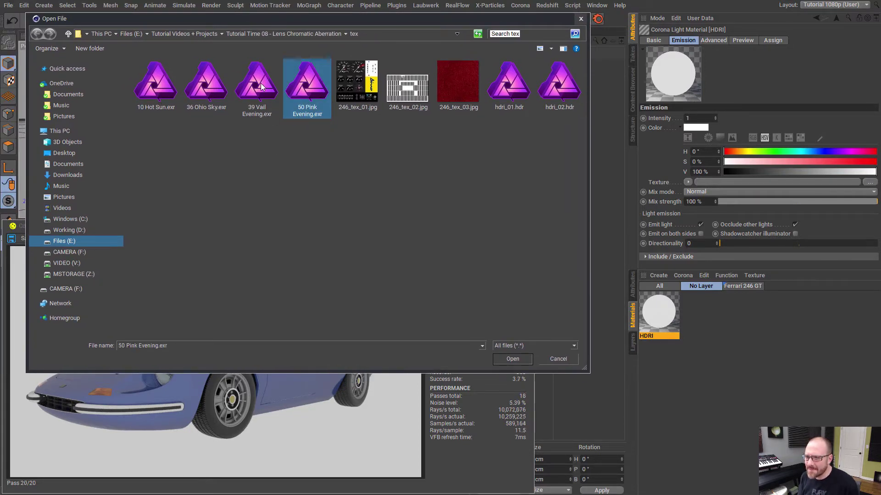
pyautogui.click(259, 85)
pyautogui.click(212, 84)
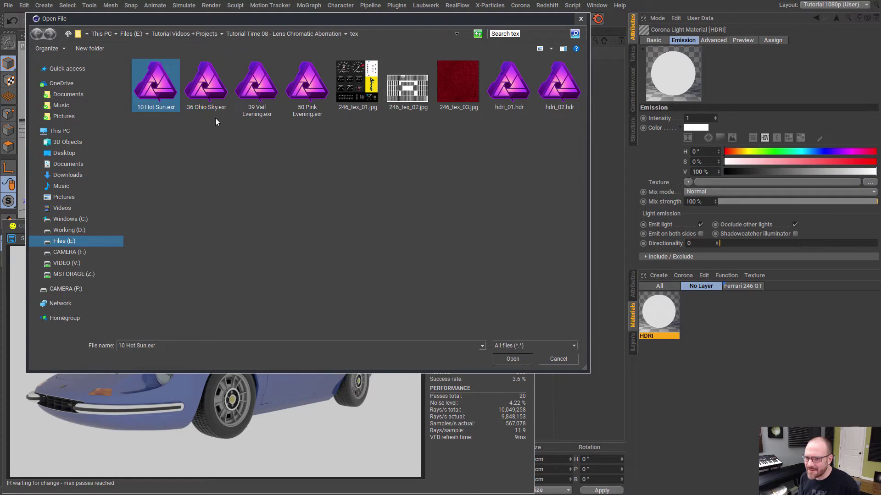
pyautogui.click(511, 359)
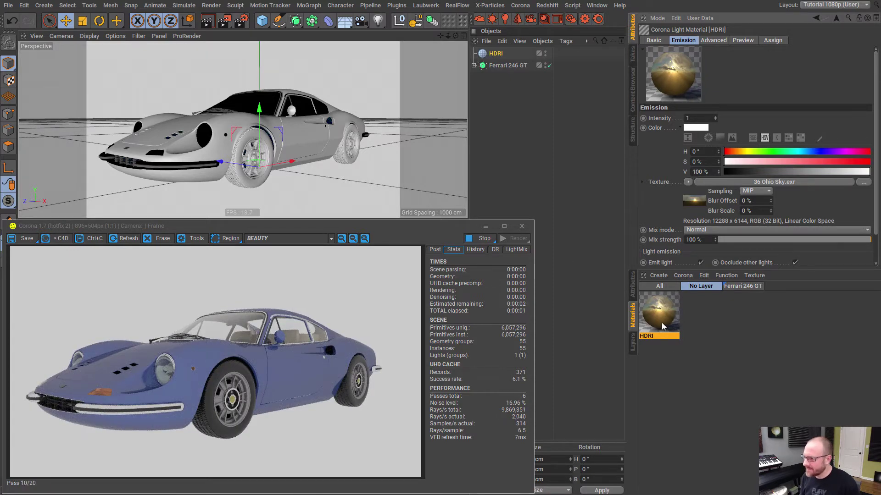
pyautogui.moveTo(662, 327); pyautogui.dragTo(500, 54)
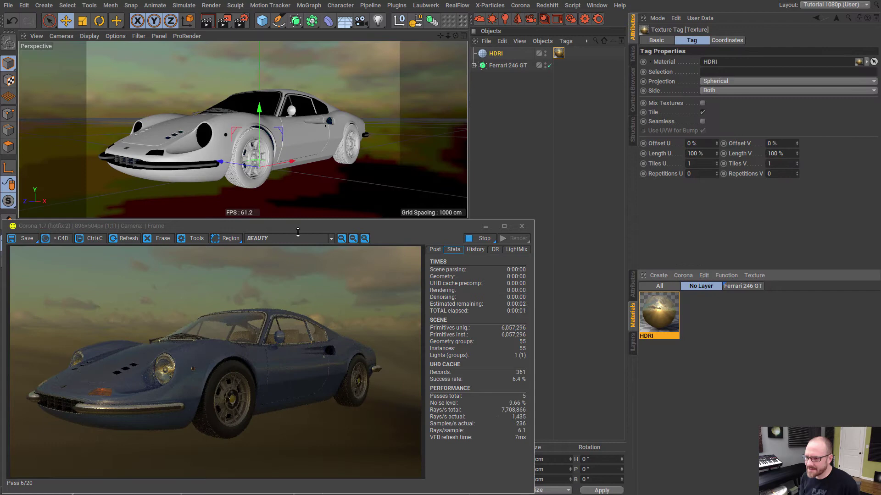
pyautogui.keyDown('alt'); pyautogui.moveTo(292, 134); pyautogui.dragTo(331, 138); pyautogui.keyUp('alt')
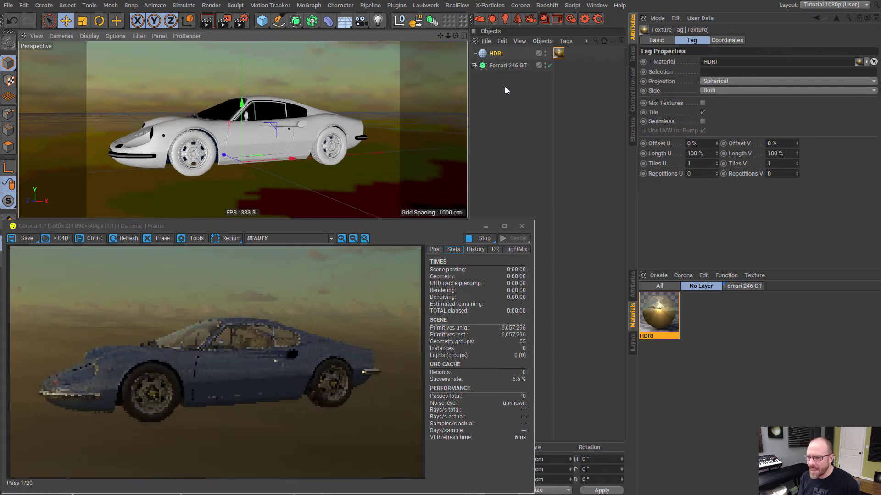
# Add a Disc ground plane about 568 cm in radius with 120 rotation segments.
pyautogui.click(504, 86)
pyautogui.moveTo(263, 19); pyautogui.dragTo(303, 60)
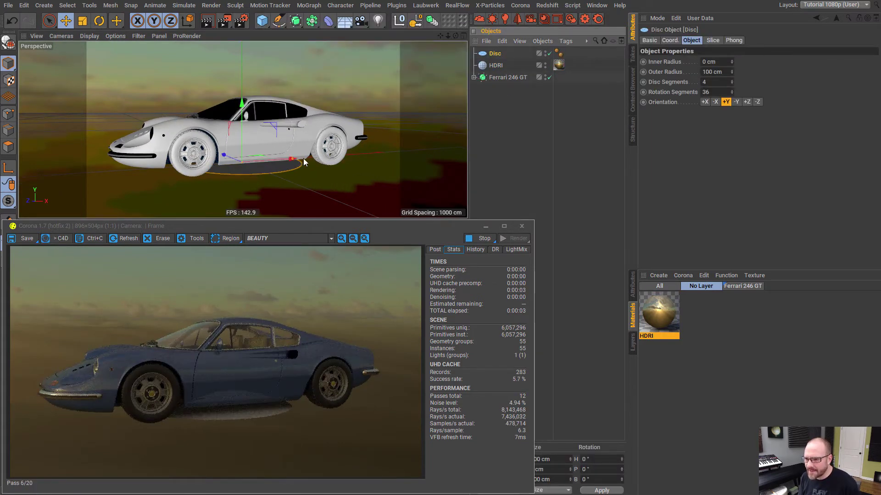
pyautogui.moveTo(304, 159); pyautogui.dragTo(469, 166)
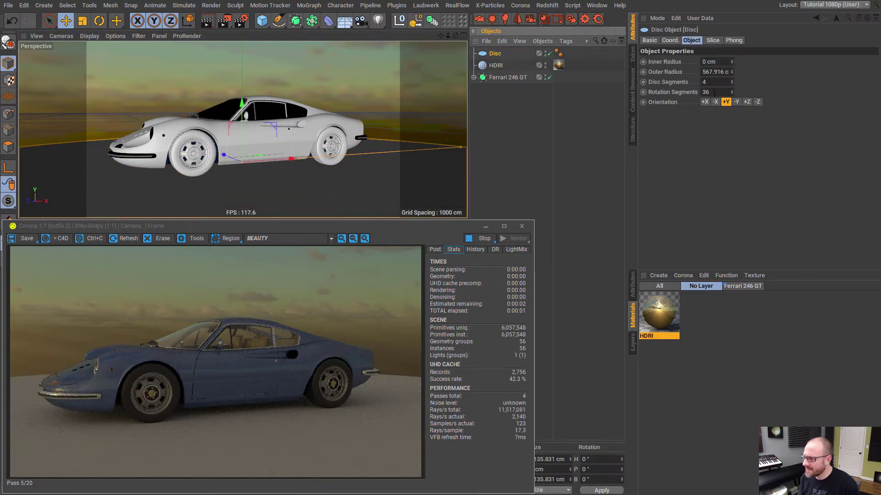
pyautogui.press('BackSpace')
pyautogui.press('BackSpace')
pyautogui.write('120')
pyautogui.press('Return')
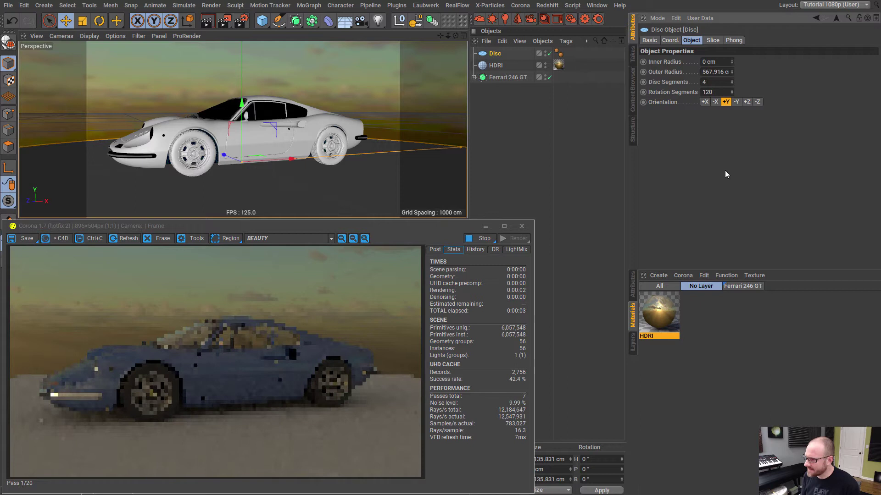
# Create a new Corona material named 'Floor', correcting the misspelled 'Fllor'.
pyautogui.click(711, 337)
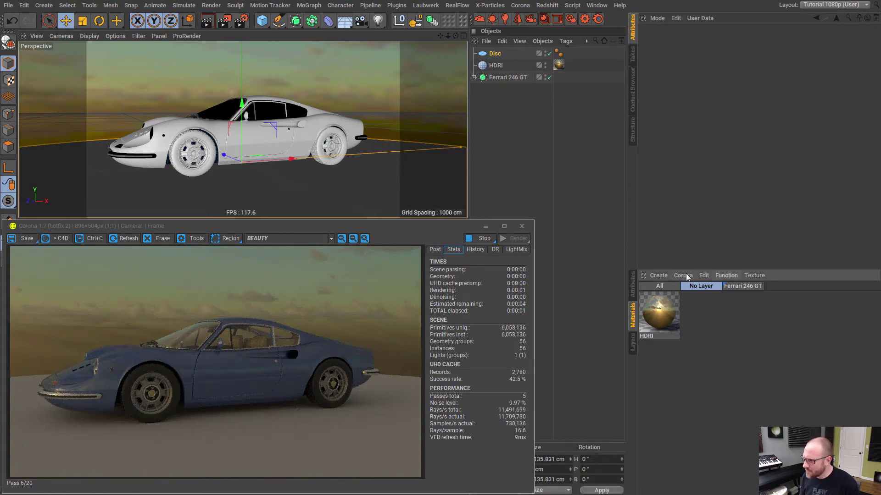
pyautogui.click(683, 275)
pyautogui.click(694, 289)
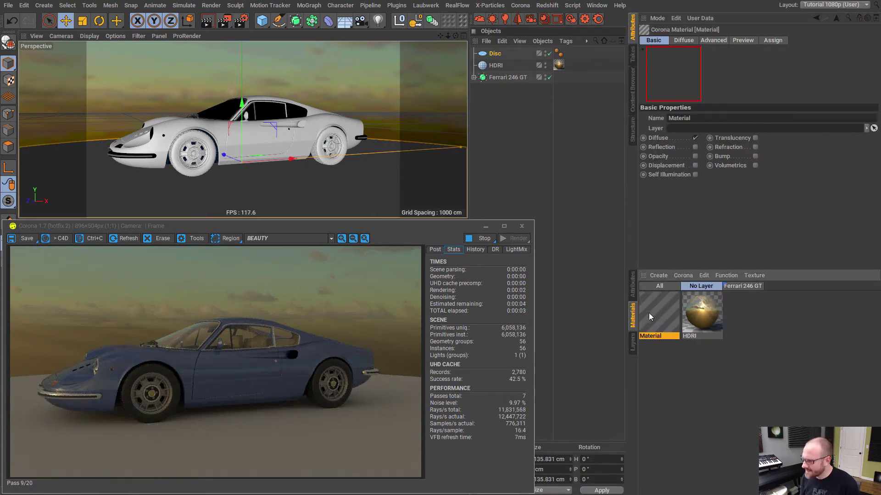
pyautogui.doubleClick(654, 336)
pyautogui.write('Fllor')
pyautogui.press('Return')
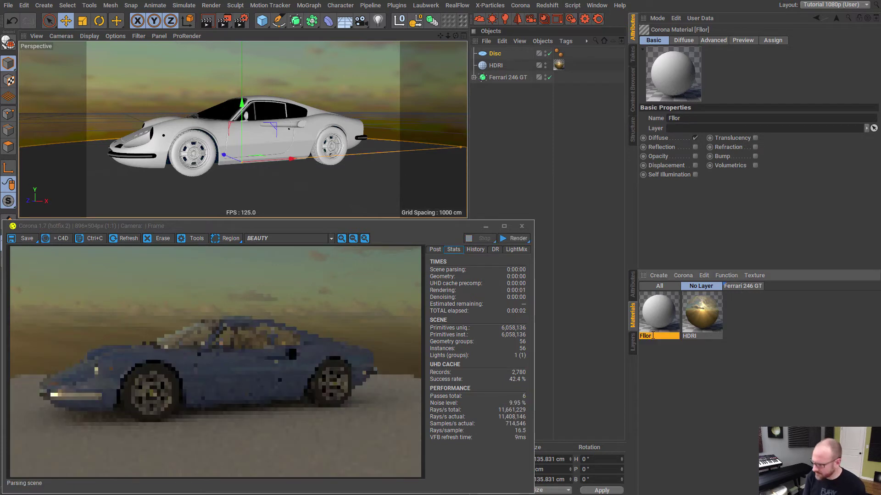
pyautogui.doubleClick(647, 336)
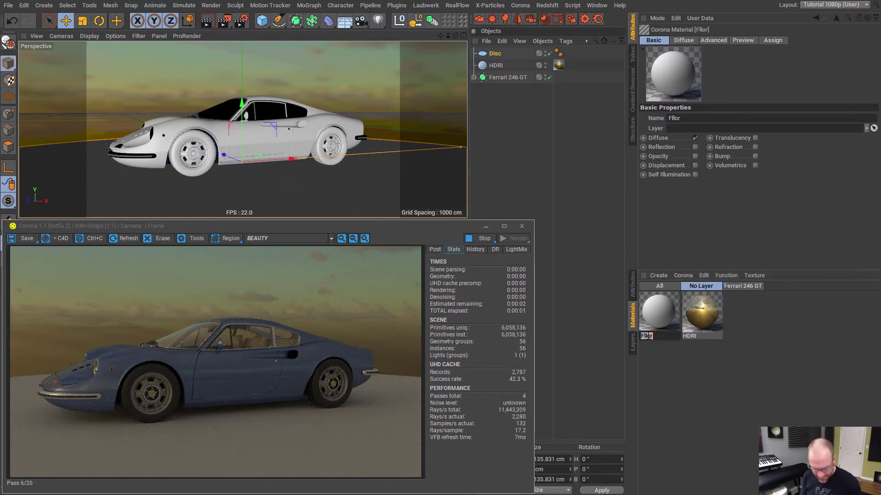
pyautogui.write('Floor')
pyautogui.press('Return')
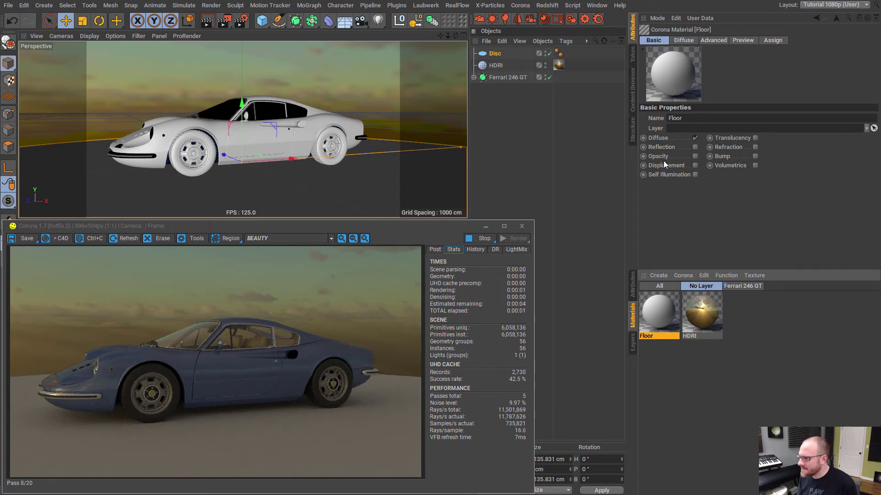
# Enable Opacity with an inverted 2D - Circular Gradient shader, white at the centre.
pyautogui.click(694, 156)
pyautogui.click(713, 40)
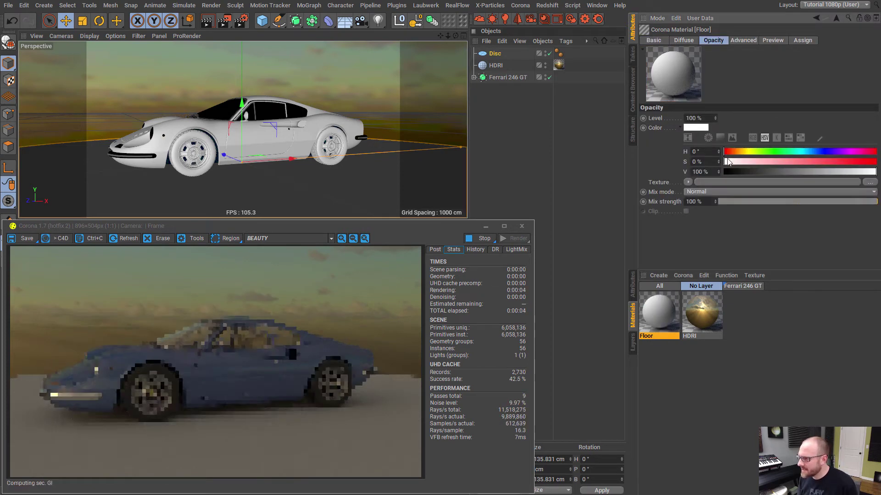
pyautogui.click(686, 182)
pyautogui.click(706, 302)
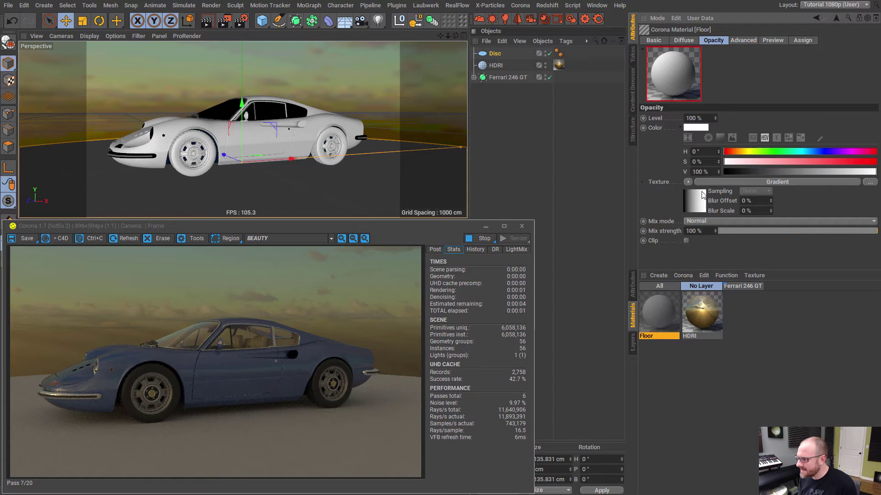
pyautogui.click(703, 195)
pyautogui.click(702, 131)
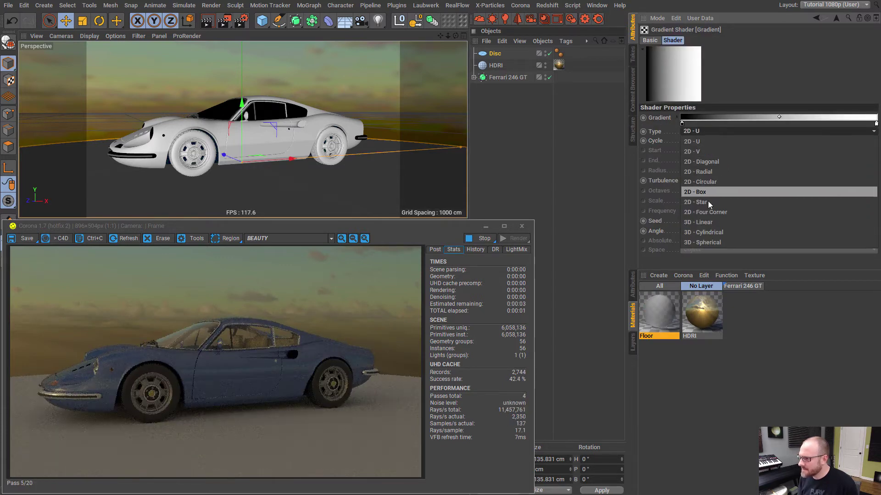
pyautogui.click(705, 172)
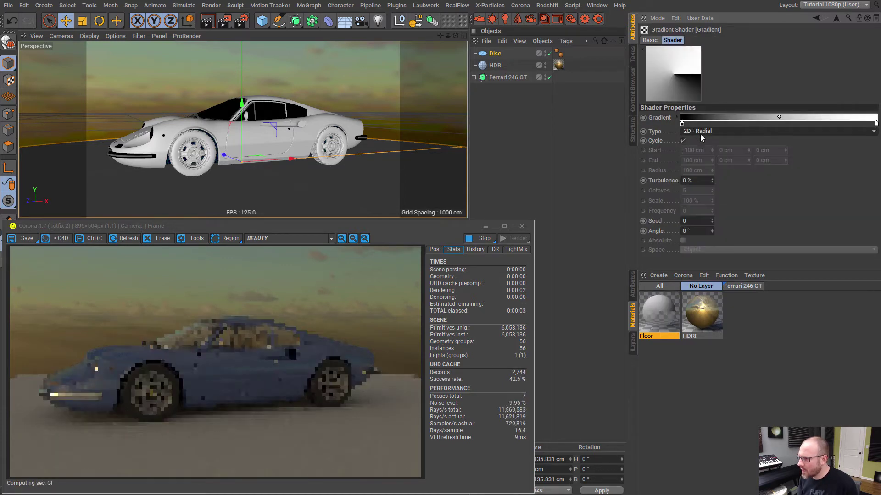
pyautogui.click(700, 133)
pyautogui.click(704, 146)
pyautogui.moveTo(682, 124); pyautogui.dragTo(798, 123)
pyautogui.moveTo(876, 123); pyautogui.dragTo(667, 128)
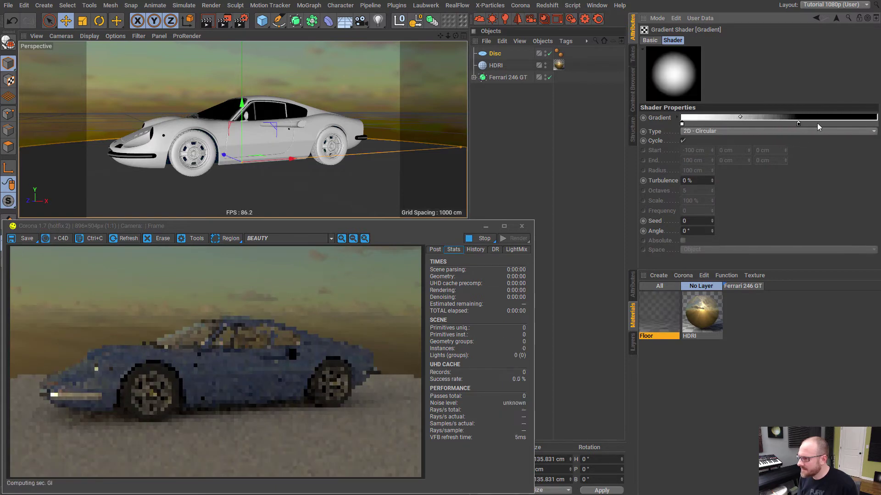
# Apply the Floor material to the Disc and view it from near ground level.
pyautogui.moveTo(670, 318); pyautogui.dragTo(504, 56)
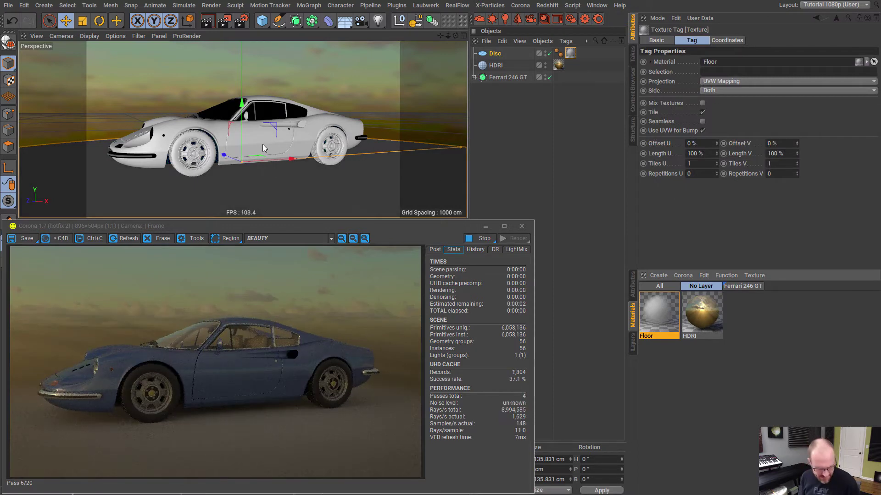
pyautogui.keyDown('alt'); pyautogui.moveTo(269, 142); pyautogui.dragTo(525, 88); pyautogui.keyUp('alt')
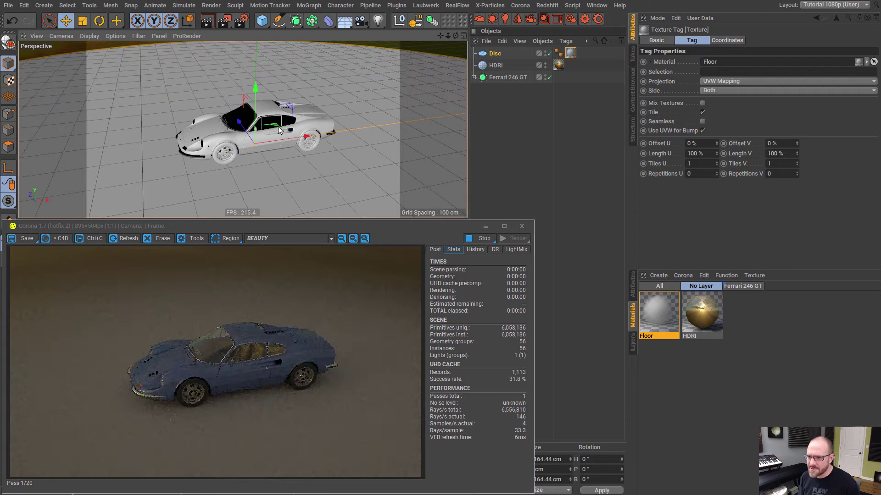
pyautogui.keyDown('alt'); pyautogui.moveTo(279, 131); pyautogui.dragTo(234, 212); pyautogui.keyUp('alt')
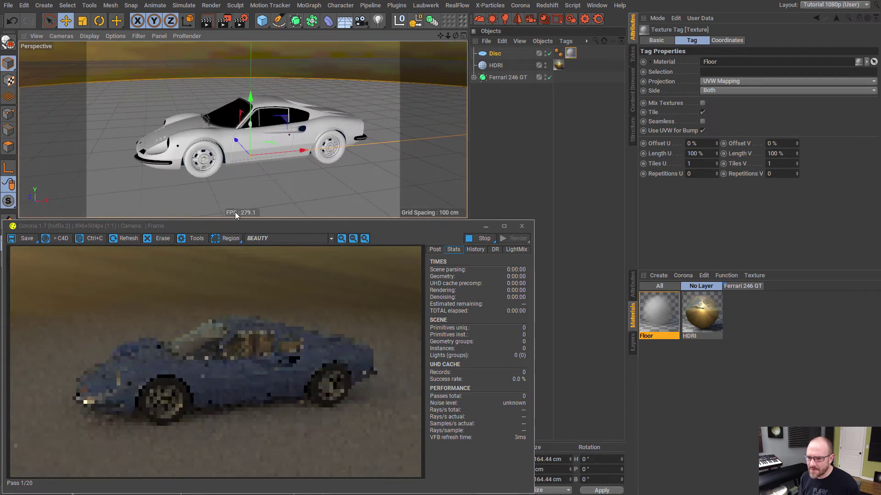
pyautogui.moveTo(268, 133)
pyautogui.keyDown('alt'); pyautogui.mouseDown()
pyautogui.moveTo(261, 144)
pyautogui.moveTo(268, 144)
pyautogui.mouseUp(); pyautogui.keyUp('alt')
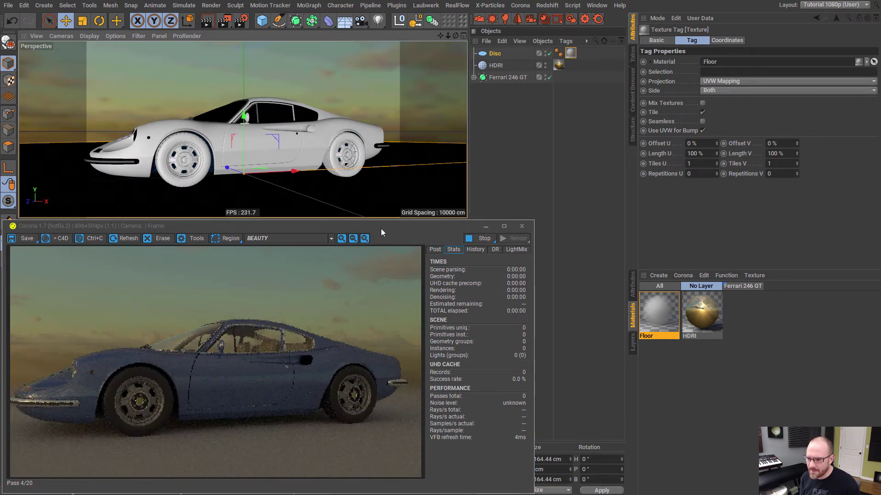
# Darken the Floor diffuse and enable reflection with glossiness about 0.51.
pyautogui.click(661, 314)
pyautogui.click(683, 41)
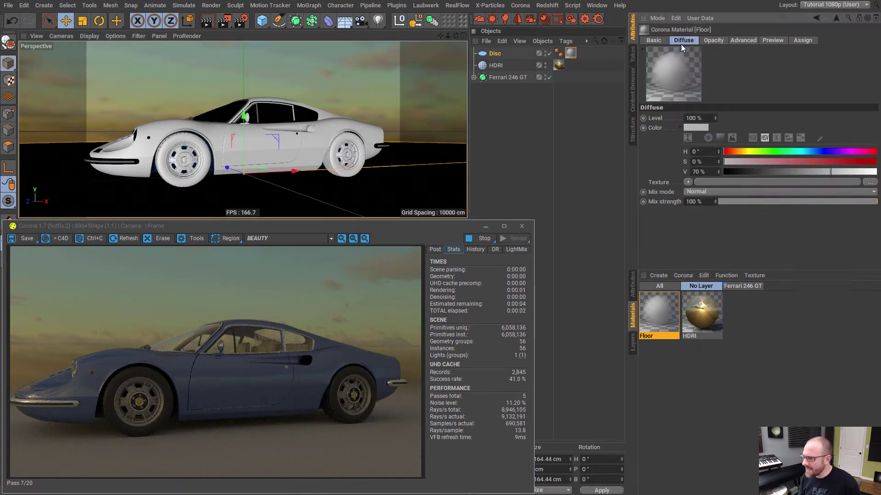
pyautogui.click(791, 172)
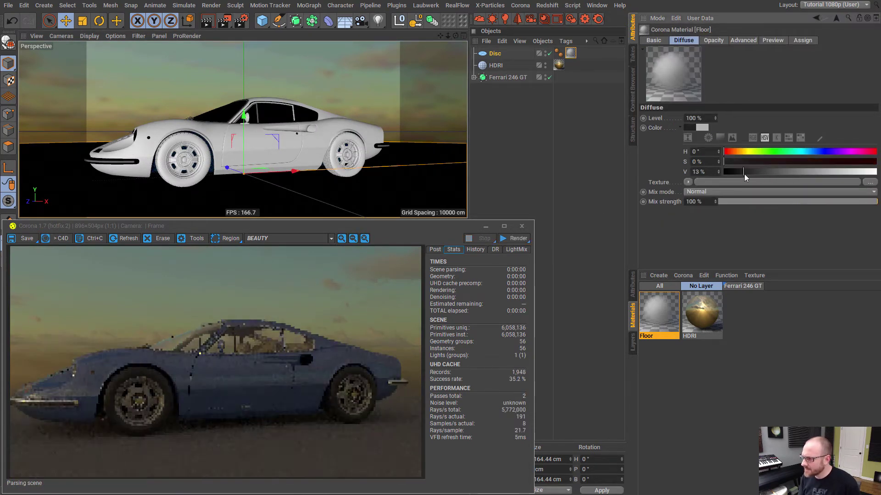
pyautogui.click(655, 41)
pyautogui.click(694, 147)
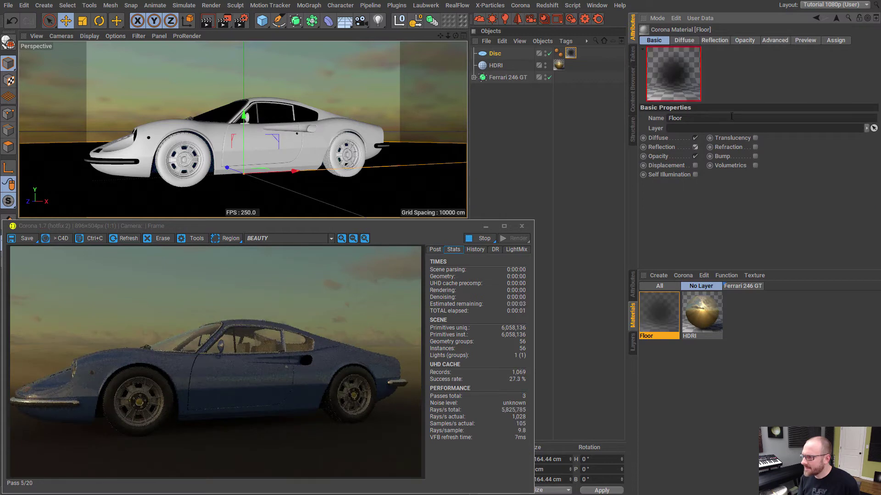
pyautogui.click(715, 42)
pyautogui.click(860, 204)
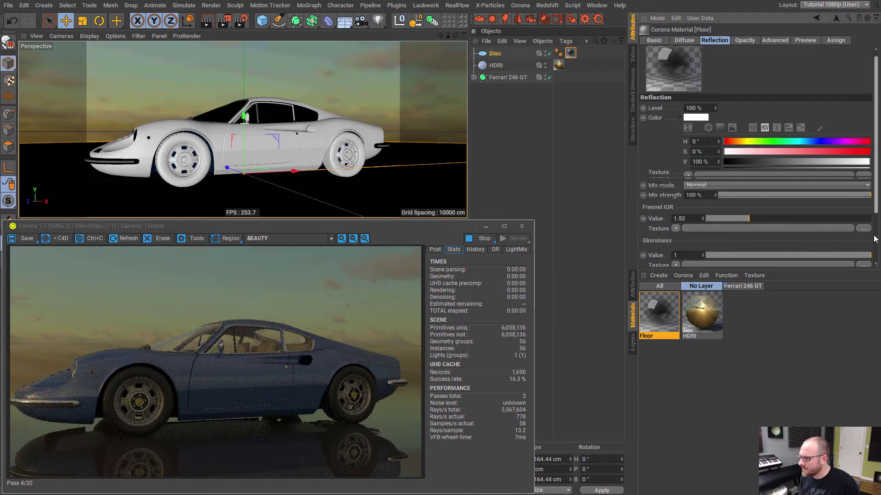
pyautogui.scroll(-3, 760, 209)
pyautogui.moveTo(852, 208); pyautogui.dragTo(789, 214)
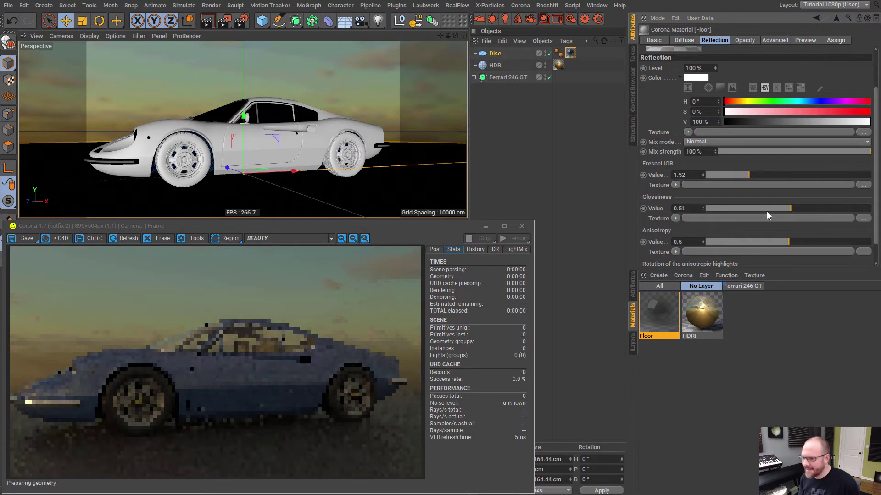
# Set the Floor material's diffuse value to 22%.
pyautogui.click(696, 39)
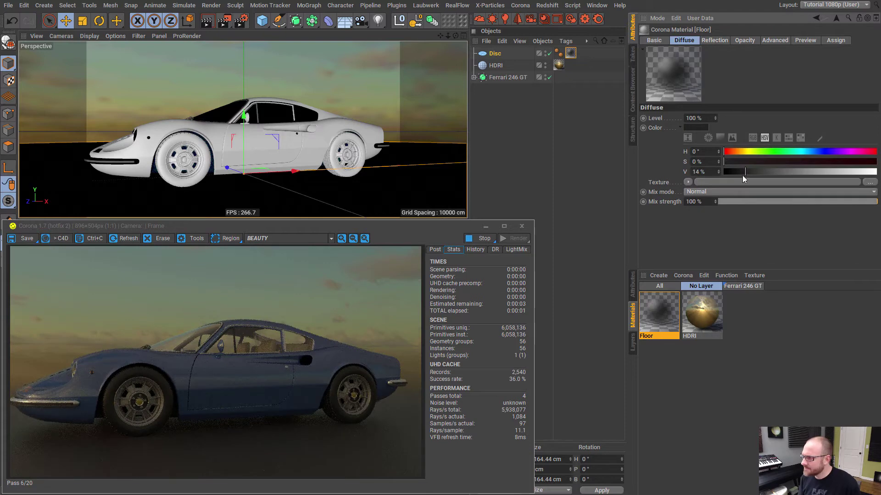
pyautogui.moveTo(743, 172); pyautogui.dragTo(755, 172)
pyautogui.click(513, 131)
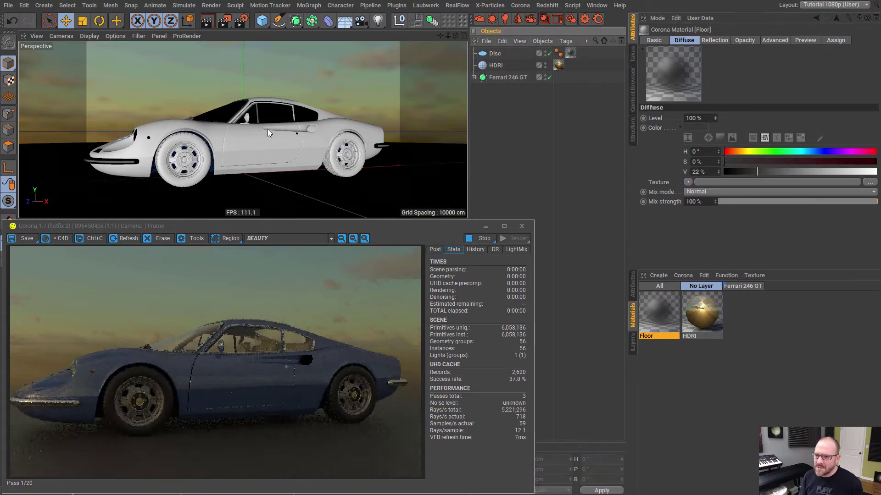
pyautogui.scroll(-3, 270, 139)
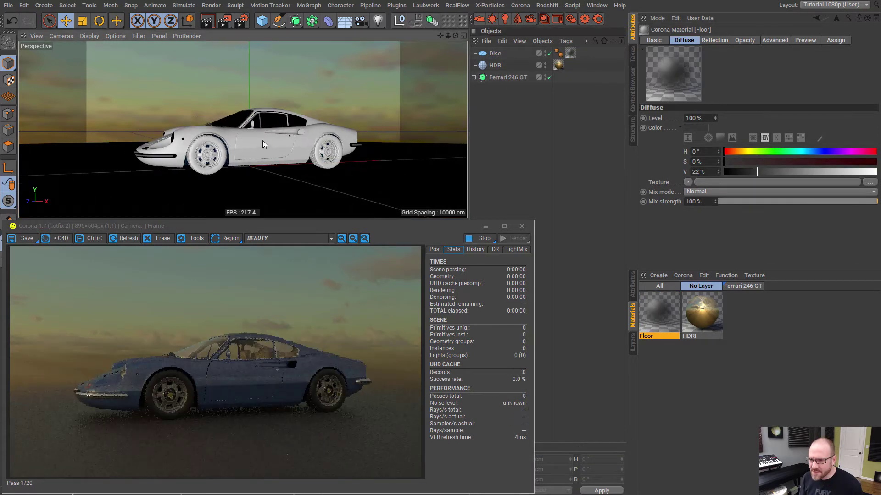
pyautogui.keyDown('alt'); pyautogui.moveTo(263, 144); pyautogui.dragTo(282, 145); pyautogui.keyUp('alt')
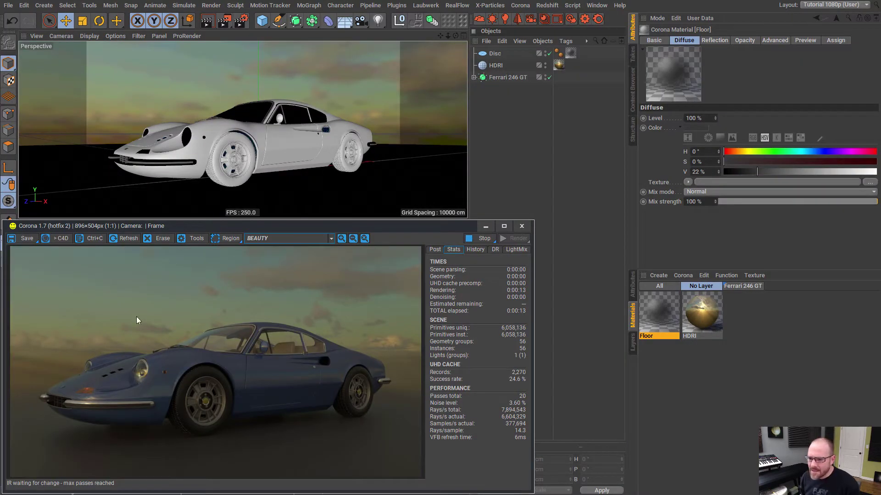
# Add a camera and reset it to the world origin with zero rotation.
pyautogui.click(521, 112)
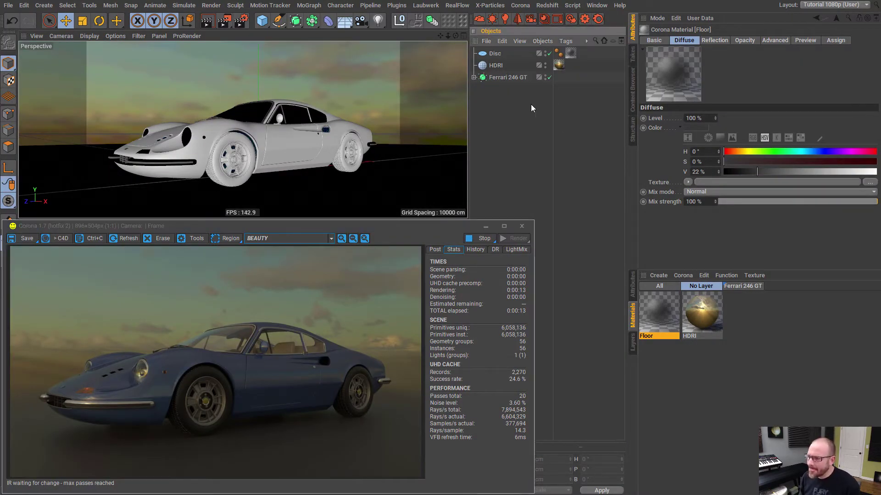
pyautogui.moveTo(379, 17); pyautogui.dragTo(408, 42)
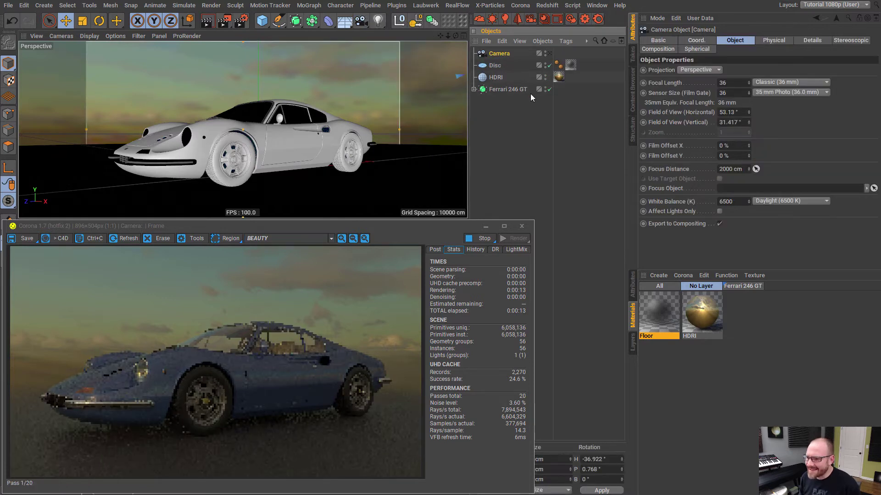
pyautogui.moveTo(418, 21); pyautogui.dragTo(310, 20, button='middle')
pyautogui.click(439, 21)
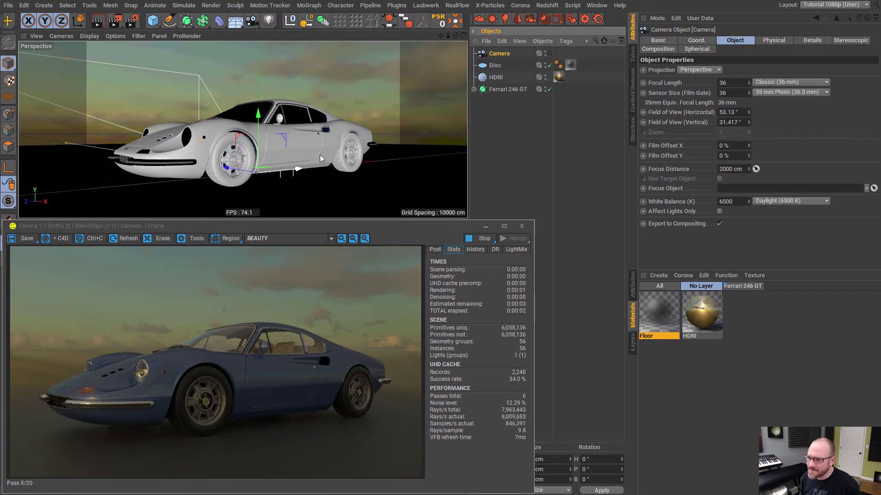
# Hide the Ferrari 246 GT in viewport and render, then stop the Corona render.
pyautogui.keyDown('ctrl'); pyautogui.click(545, 88); pyautogui.keyUp('ctrl')
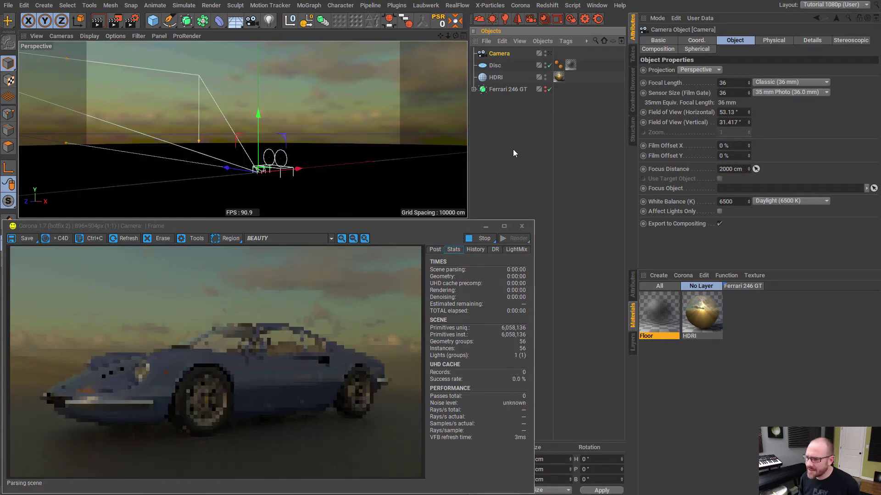
pyautogui.click(513, 150)
pyautogui.click(254, 174)
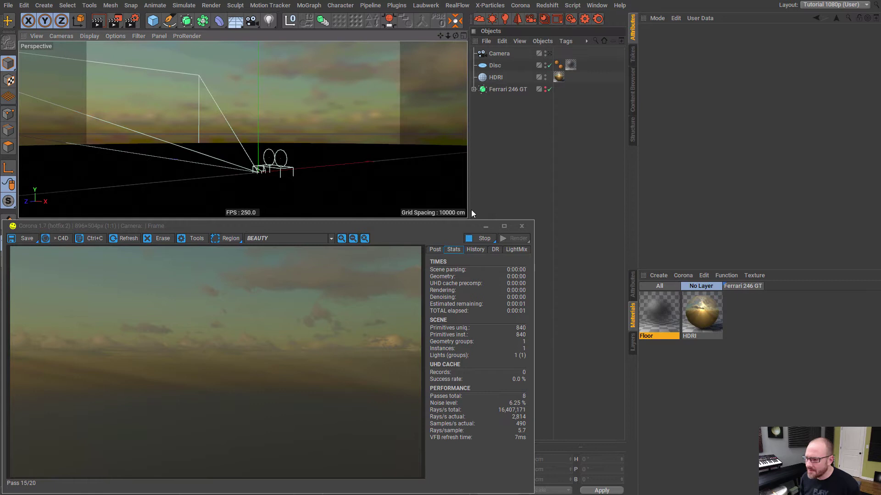
pyautogui.click(485, 238)
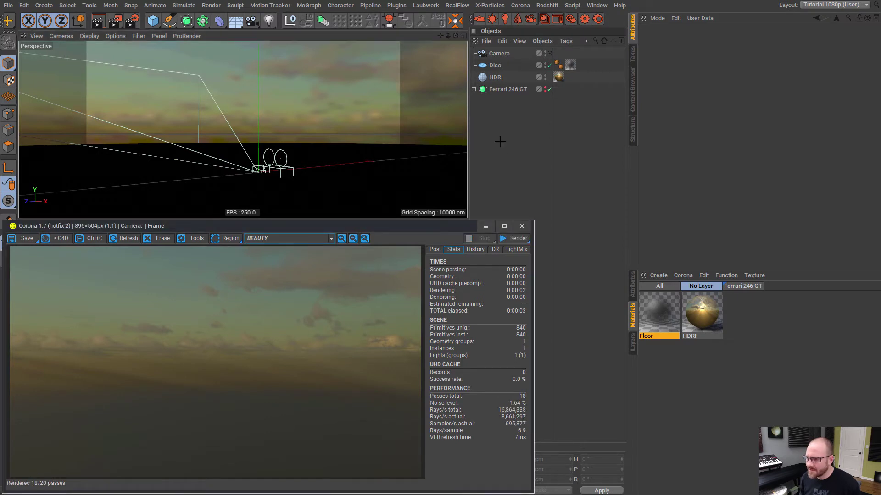
pyautogui.click(260, 172)
pyautogui.scroll(10, 260, 172)
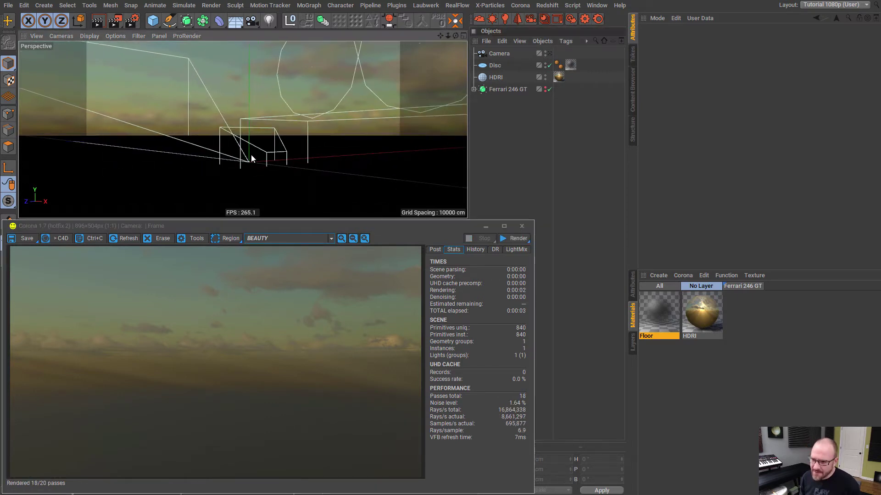
pyautogui.keyDown('alt'); pyautogui.moveTo(284, 175); pyautogui.dragTo(239, 154); pyautogui.keyUp('alt')
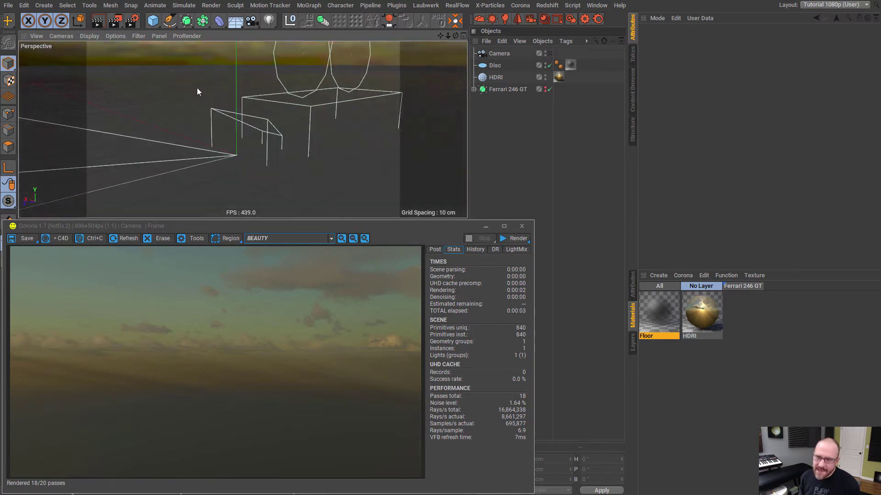
# Add an Oil Tank primitive oriented along +Z, shown shaded with wireframe.
pyautogui.click(153, 20)
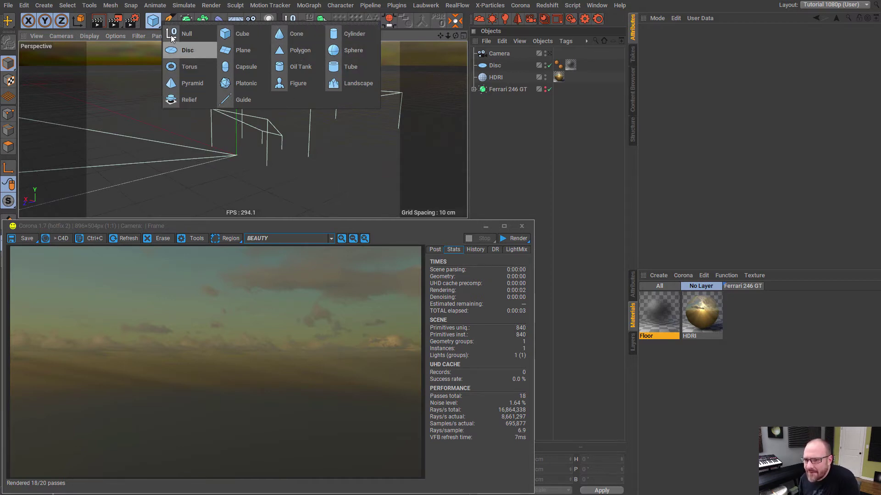
pyautogui.click(307, 67)
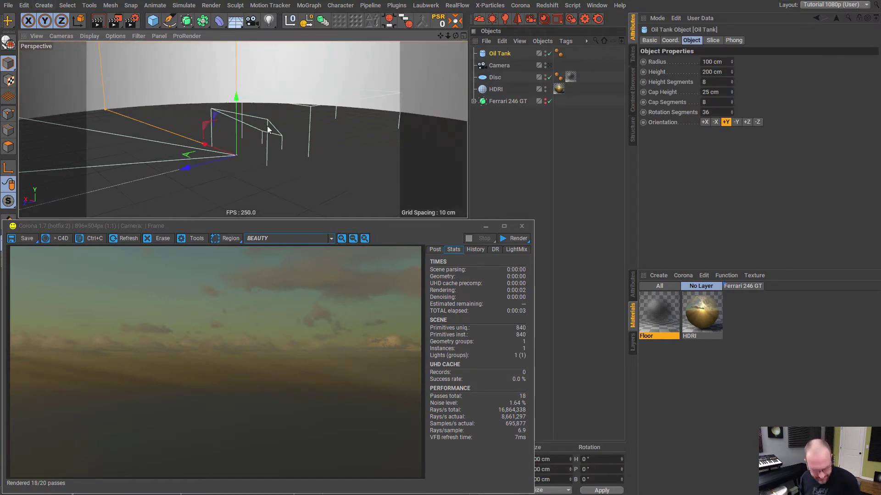
pyautogui.press('o')
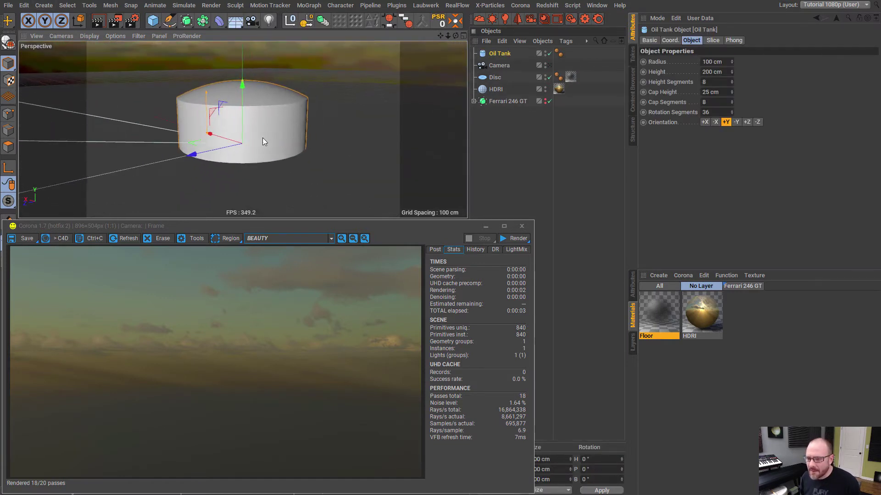
pyautogui.scroll(2, 253, 137)
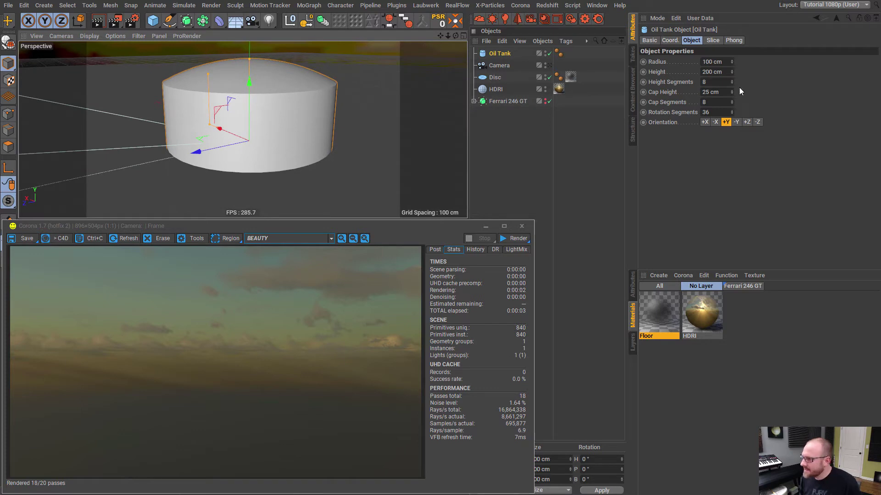
pyautogui.click(747, 122)
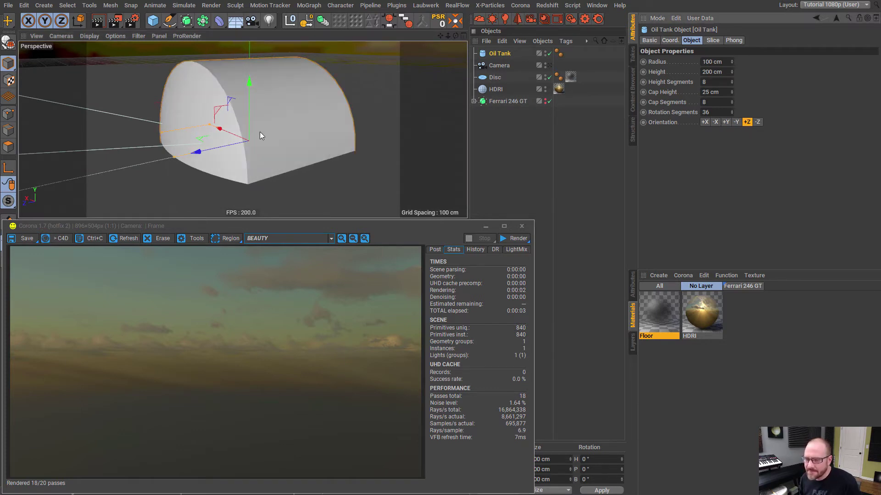
pyautogui.click(94, 36)
pyautogui.click(156, 60)
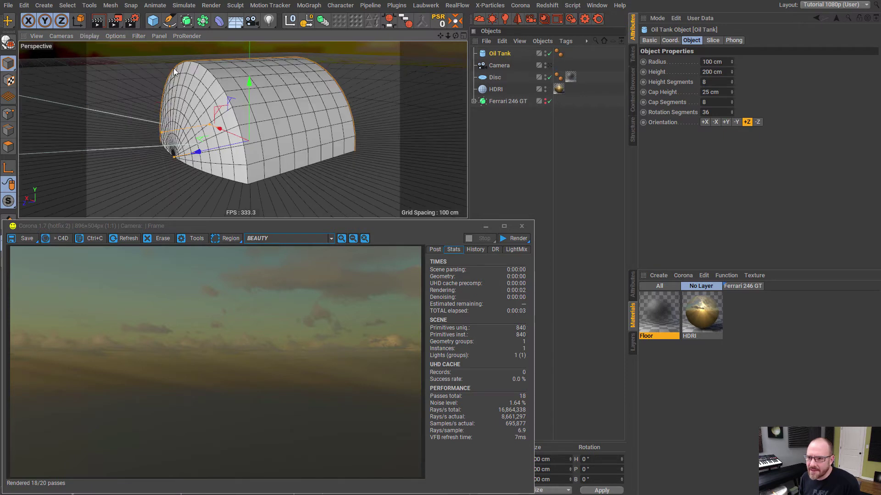
# Give the Oil Tank 120 rotation segments, 3 cm radius, 1 cm height and 0.3 cm cap height.
pyautogui.click(718, 113)
pyautogui.write('120')
pyautogui.press('Return')
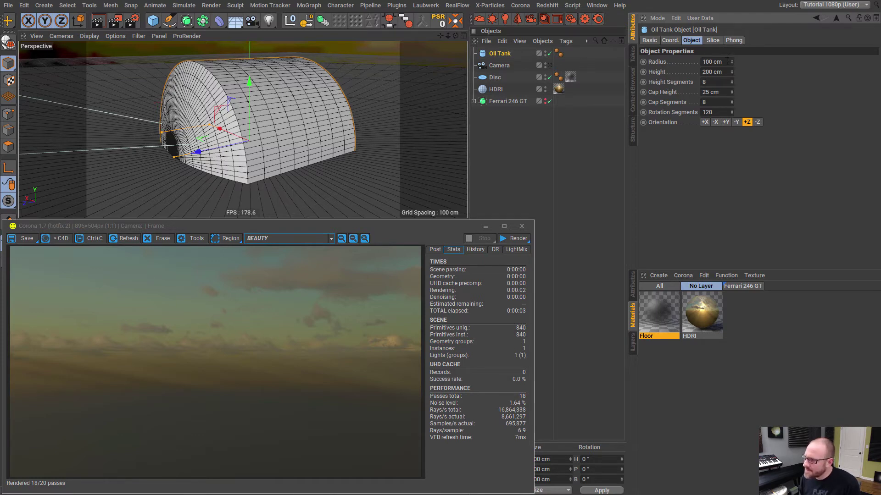
pyautogui.click(724, 61)
pyautogui.write('3')
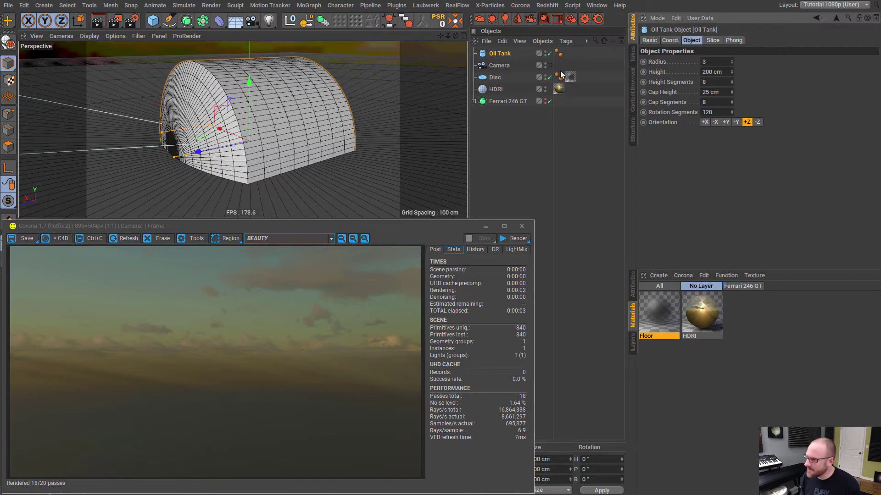
pyautogui.press('Tab')
pyautogui.write('1')
pyautogui.press('Return')
pyautogui.press('o')
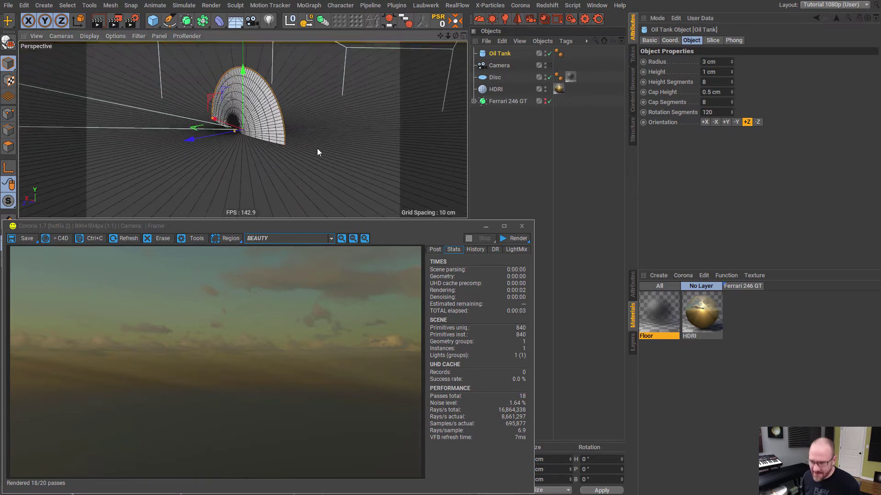
pyautogui.scroll(5, 266, 123)
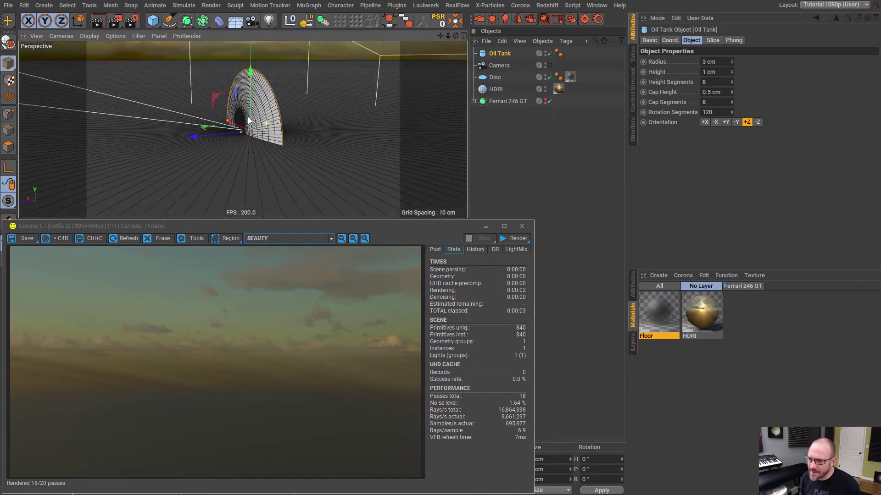
pyautogui.keyDown('alt'); pyautogui.moveTo(284, 113); pyautogui.dragTo(267, 111); pyautogui.keyUp('alt')
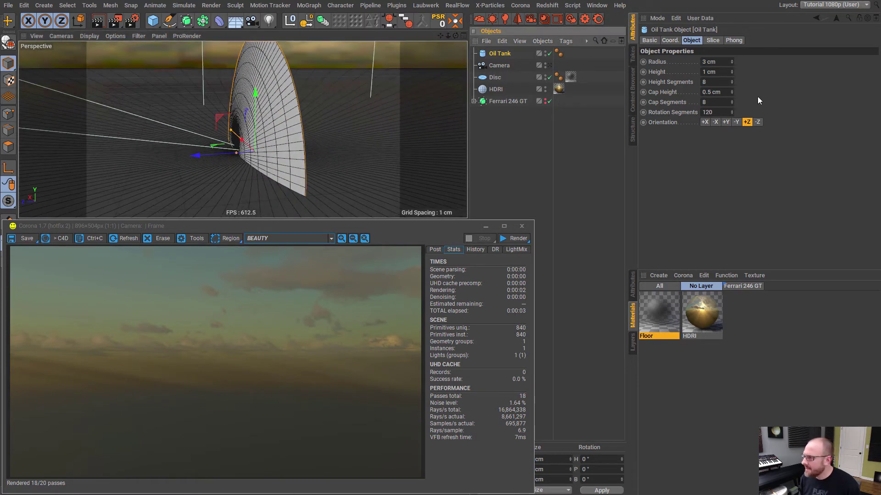
pyautogui.click(732, 95)
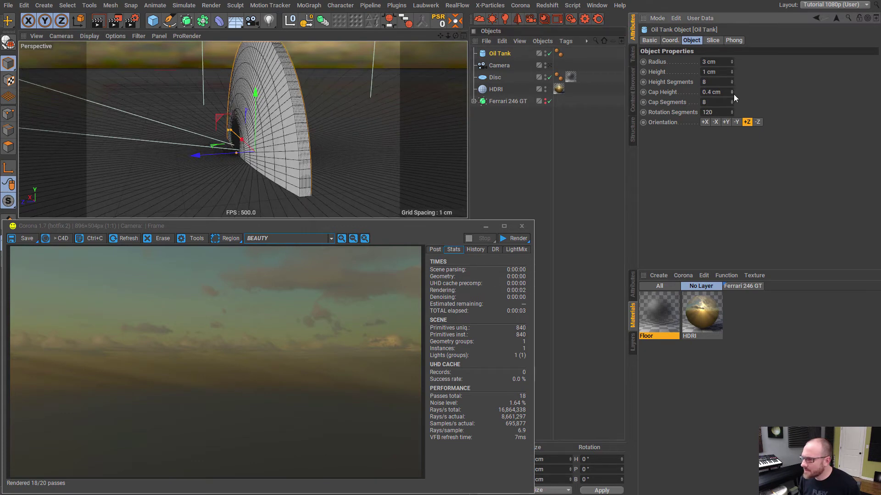
pyautogui.click(733, 94)
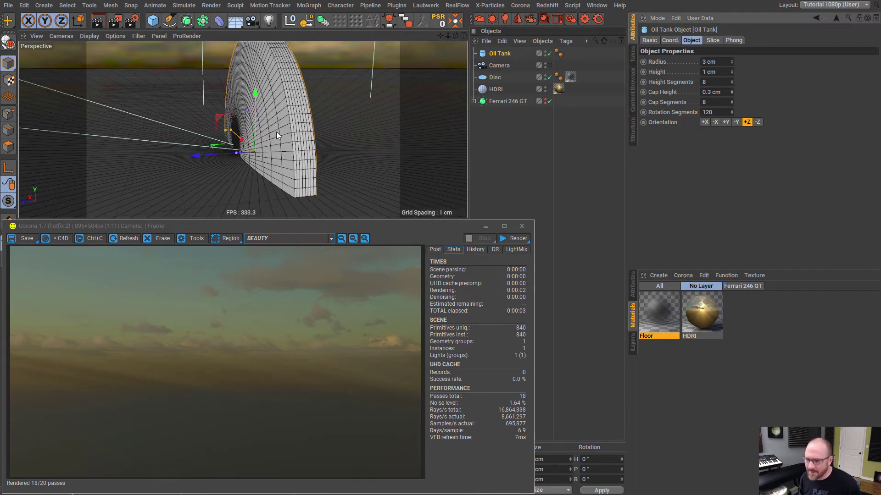
# Zoom and centre the Oil Tank in the Right side orthographic view.
pyautogui.press('F3')
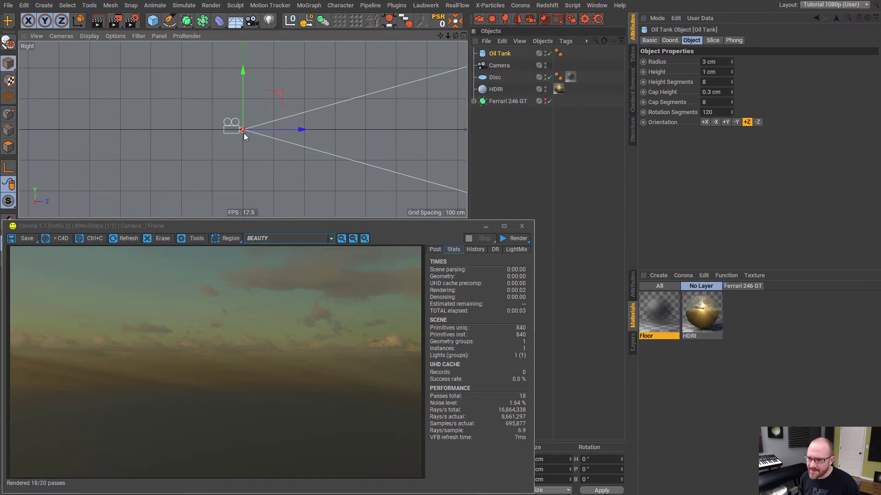
pyautogui.scroll(15, 243, 133)
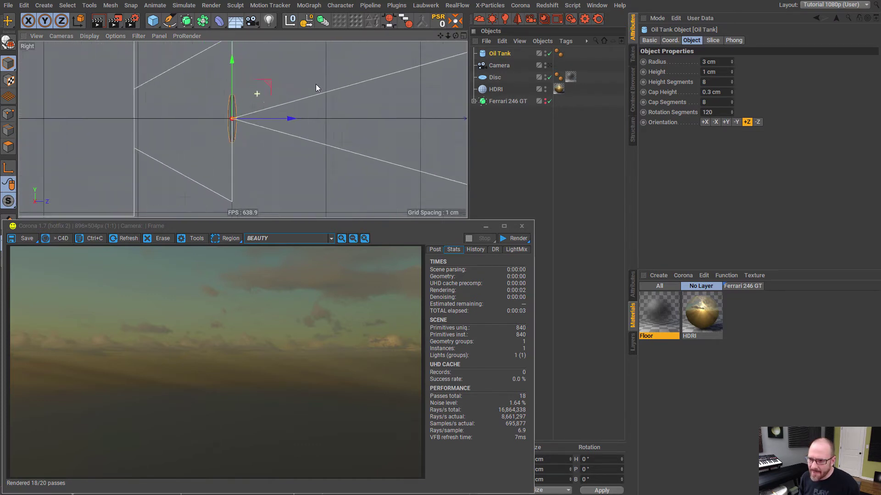
pyautogui.scroll(3, 316, 87)
pyautogui.keyDown('alt'); pyautogui.moveTo(246, 100); pyautogui.dragTo(291, 76, button='middle'); pyautogui.keyUp('alt')
pyautogui.scroll(3, 340, 75)
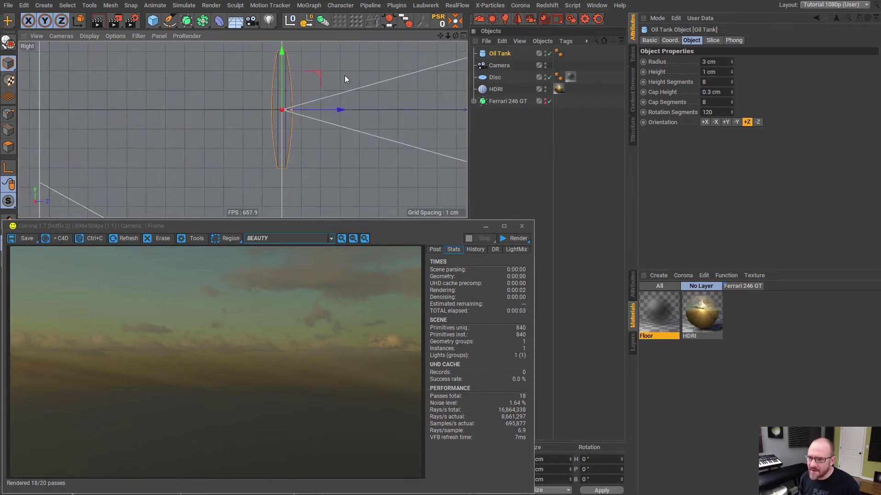
pyautogui.keyDown('alt'); pyautogui.moveTo(345, 76); pyautogui.dragTo(295, 81, button='middle'); pyautogui.keyUp('alt')
pyautogui.scroll(4, 267, 92)
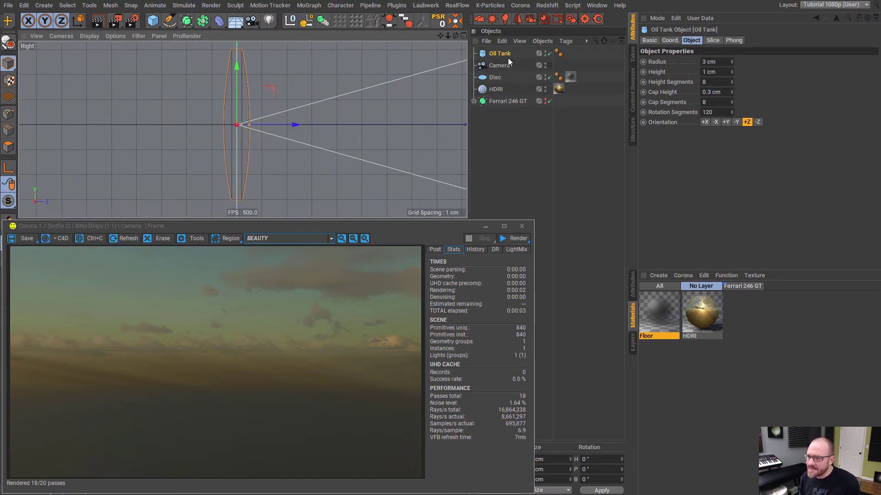
# Parent the Oil Tank under the Camera and slide it forward along Z.
pyautogui.moveTo(504, 56); pyautogui.dragTo(507, 74)
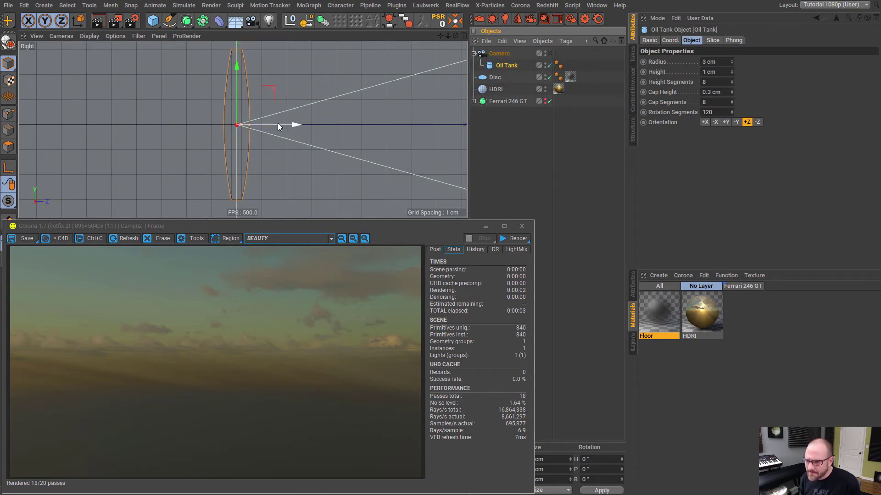
pyautogui.moveTo(277, 123); pyautogui.dragTo(295, 125)
pyautogui.scroll(2, 238, 125)
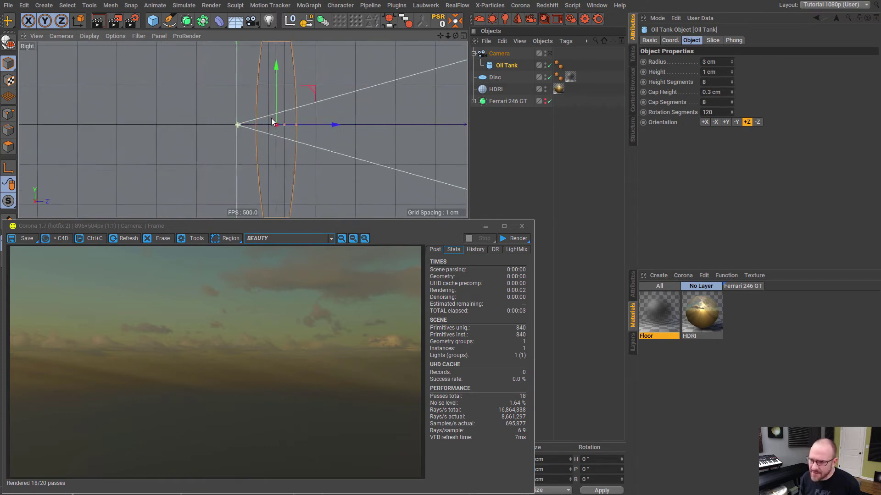
pyautogui.scroll(8, 240, 122)
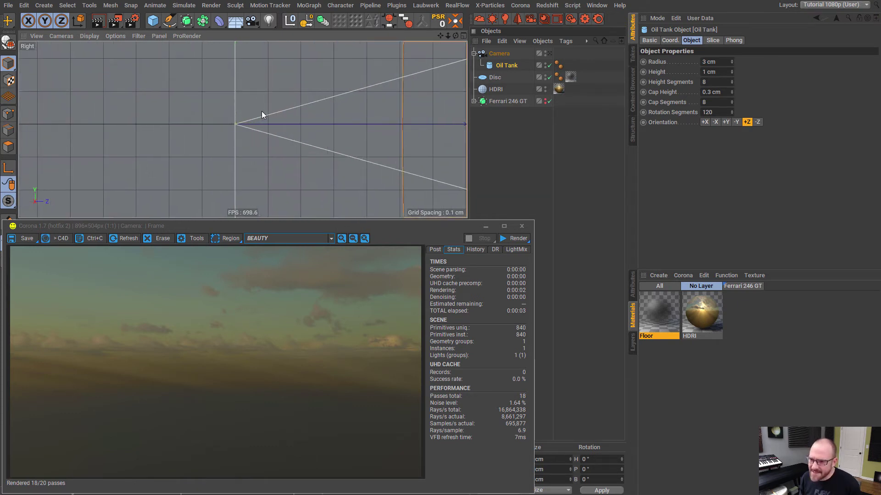
pyautogui.scroll(5, 236, 123)
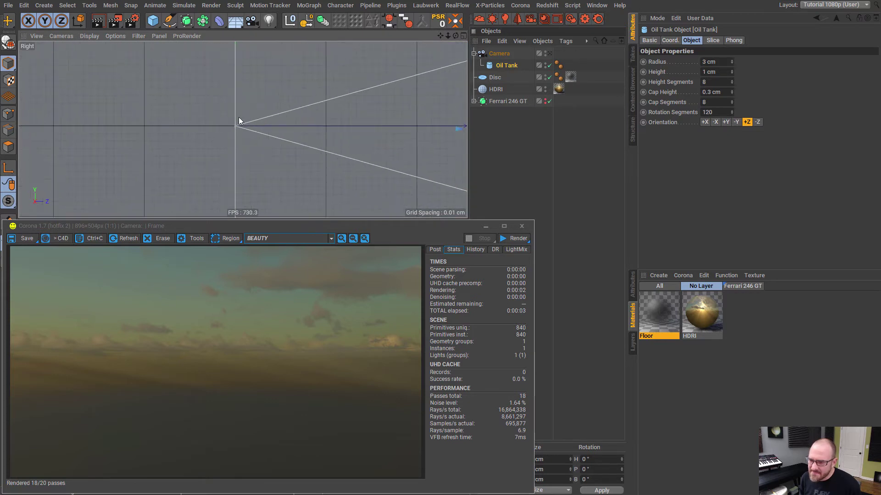
pyautogui.scroll(-5, 222, 131)
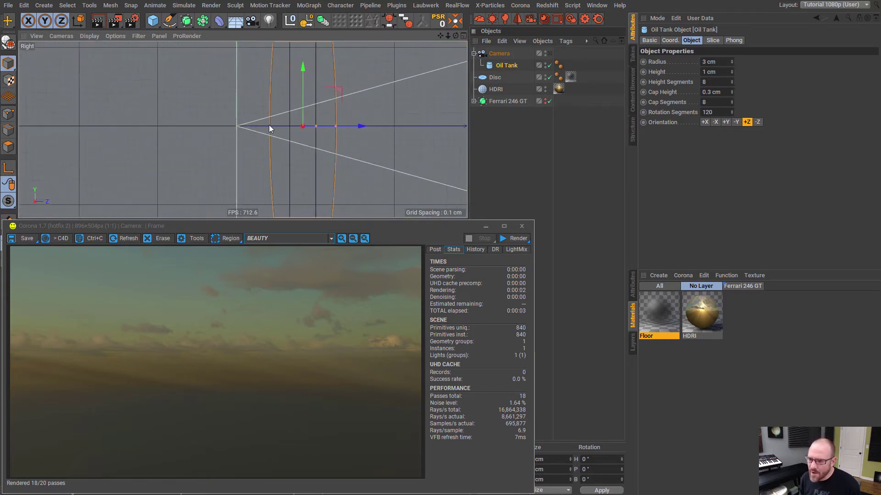
pyautogui.scroll(-3, 238, 126)
pyautogui.scroll(-2, 238, 125)
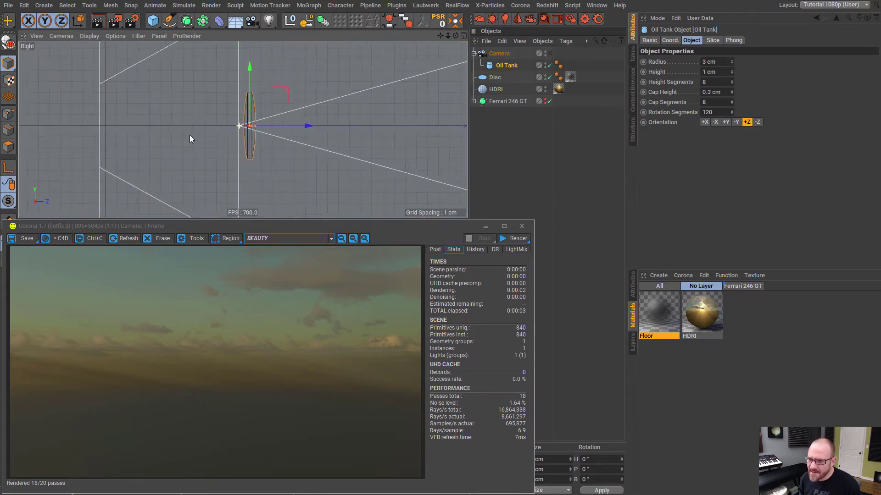
pyautogui.scroll(2, 239, 128)
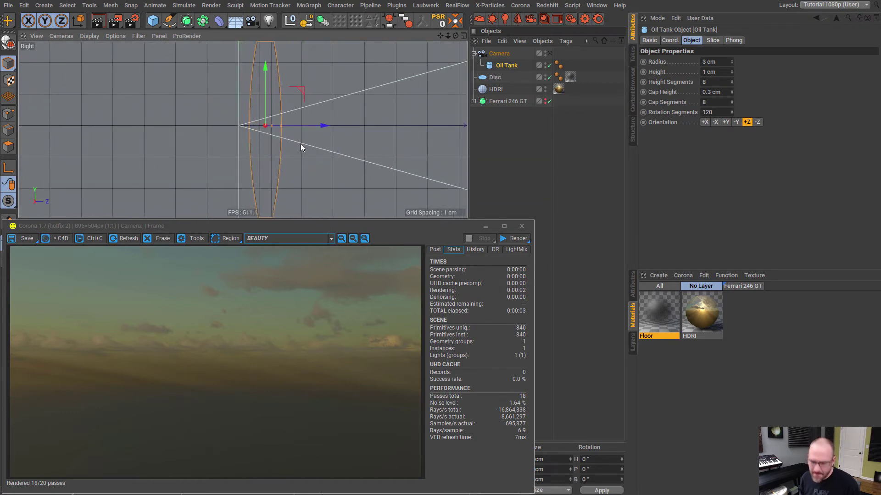
# Look through the scene camera and scale the Oil Tank to 1.821 cm radius, 0.607 cm height.
pyautogui.press('F1')
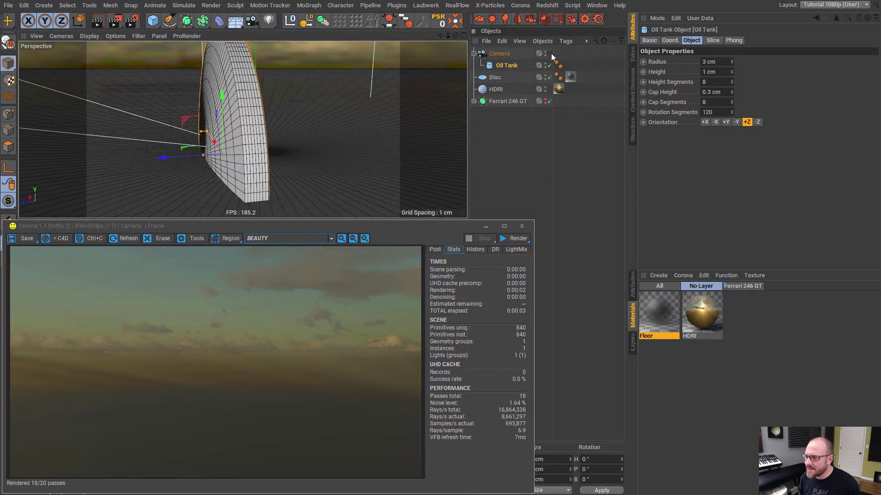
pyautogui.click(550, 53)
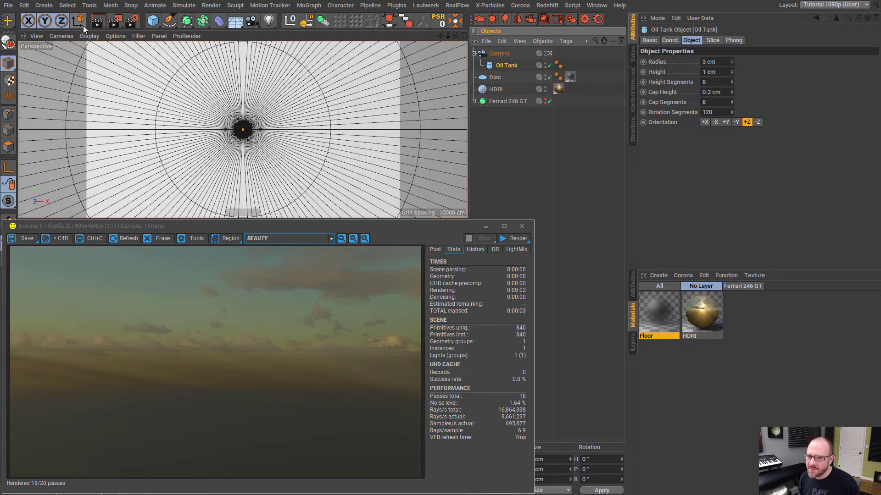
pyautogui.scroll(3, 92, 24)
pyautogui.press('t')
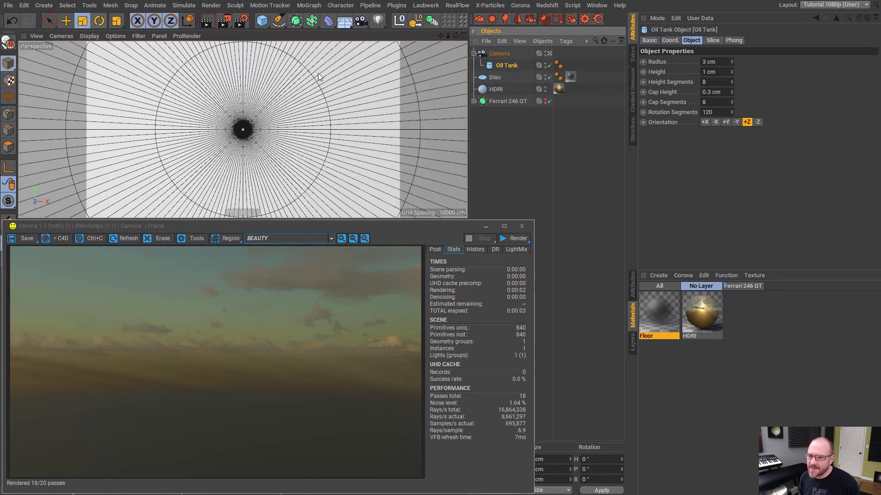
pyautogui.moveTo(306, 92); pyautogui.dragTo(189, 159)
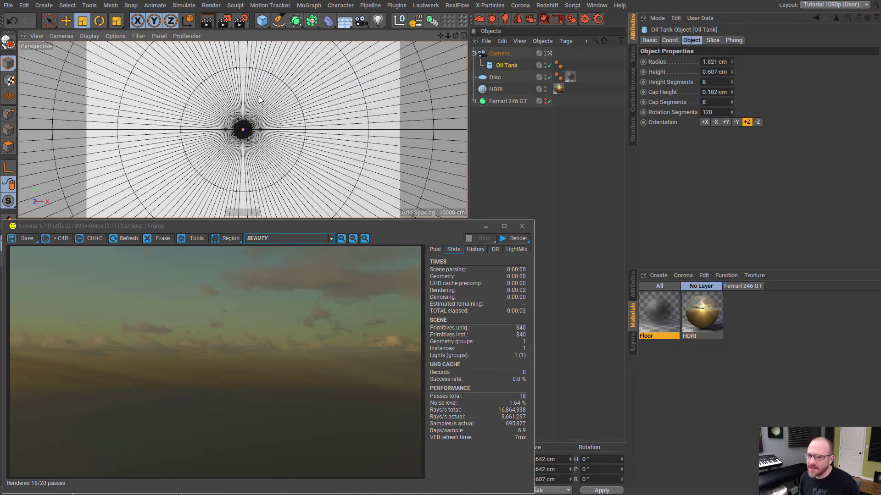
pyautogui.click(509, 143)
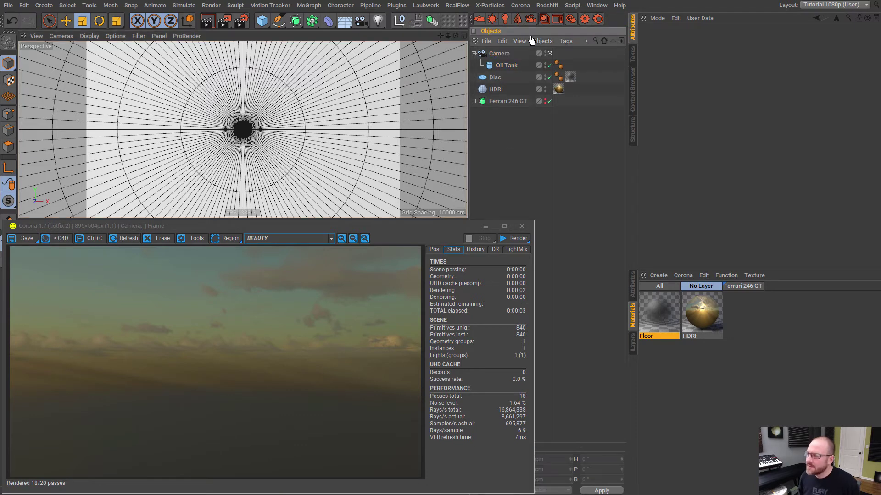
# Leave the camera view, show the Ferrari again and orbit to a higher three-quarter view.
pyautogui.click(547, 64)
pyautogui.rightClick(510, 65)
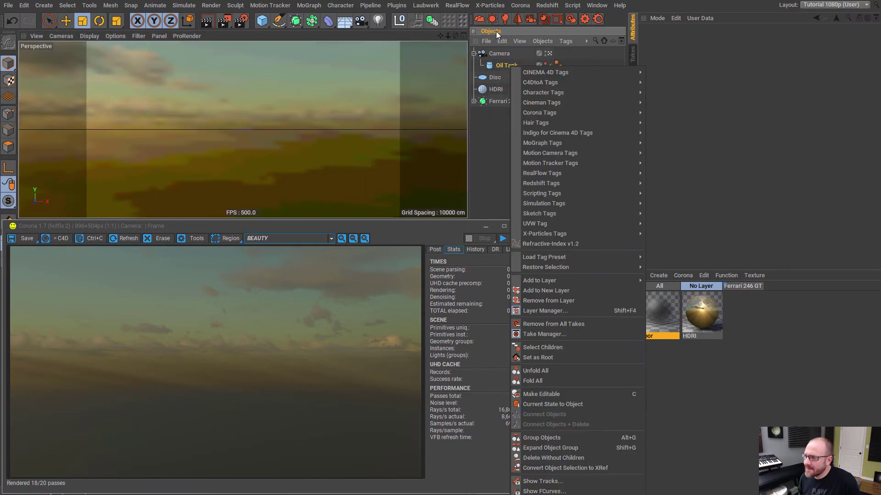
pyautogui.press('Escape')
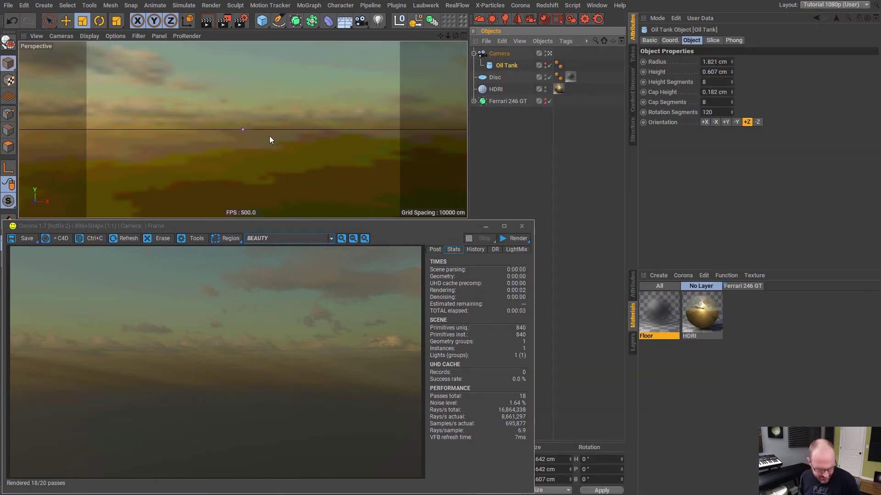
pyautogui.click(546, 99)
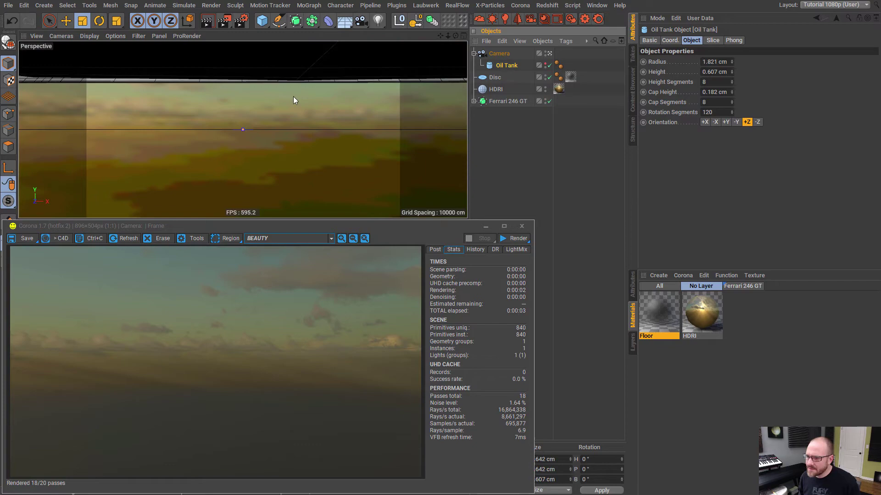
pyautogui.scroll(10, 302, 81)
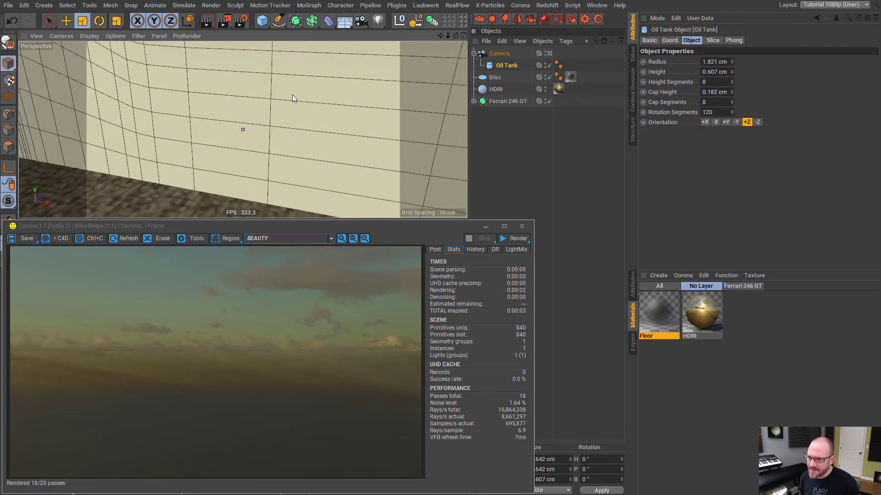
pyautogui.scroll(-6, 296, 81)
pyautogui.keyDown('alt'); pyautogui.moveTo(296, 80); pyautogui.dragTo(57, 32); pyautogui.keyUp('alt')
# Switch the viewport to Gouraud Shading, widen the view, and deselect all objects.
pyautogui.click(90, 37)
pyautogui.click(126, 47)
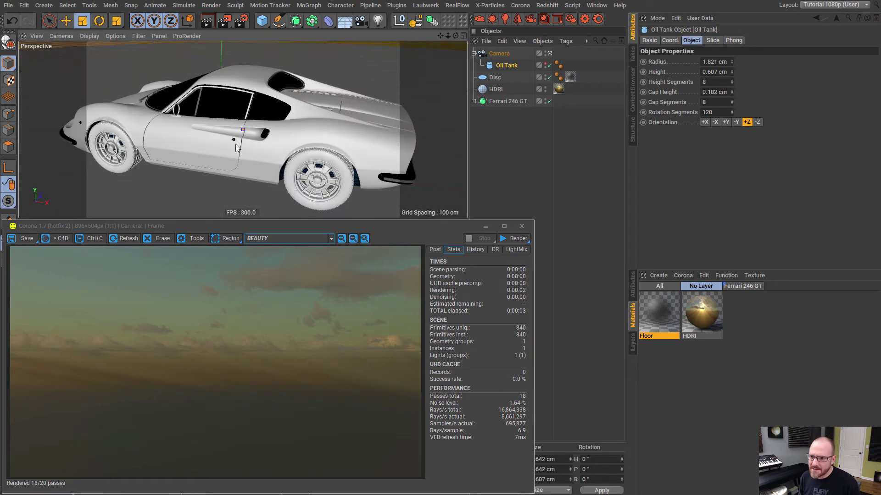
pyautogui.keyDown('alt'); pyautogui.moveTo(235, 144); pyautogui.dragTo(276, 133); pyautogui.keyUp('alt')
pyautogui.click(519, 149)
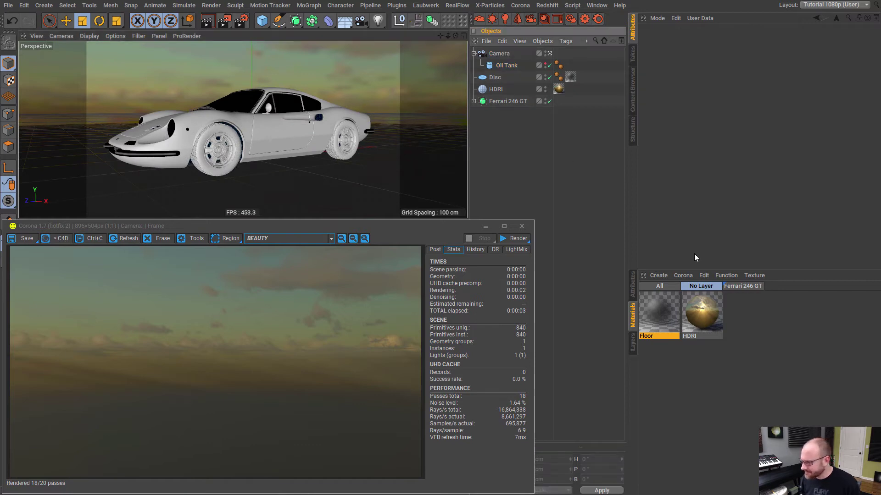
# Create a new Corona material with Diffuse turned off and Refraction turned on.
pyautogui.click(683, 275)
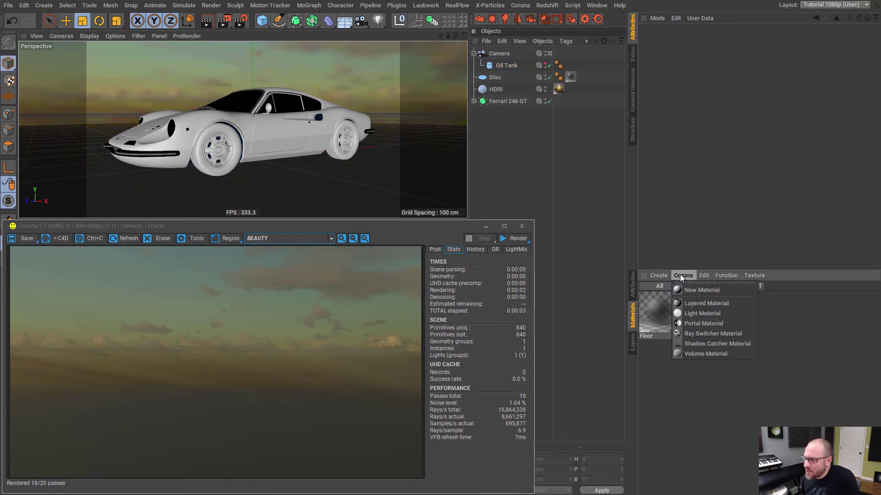
pyautogui.click(698, 290)
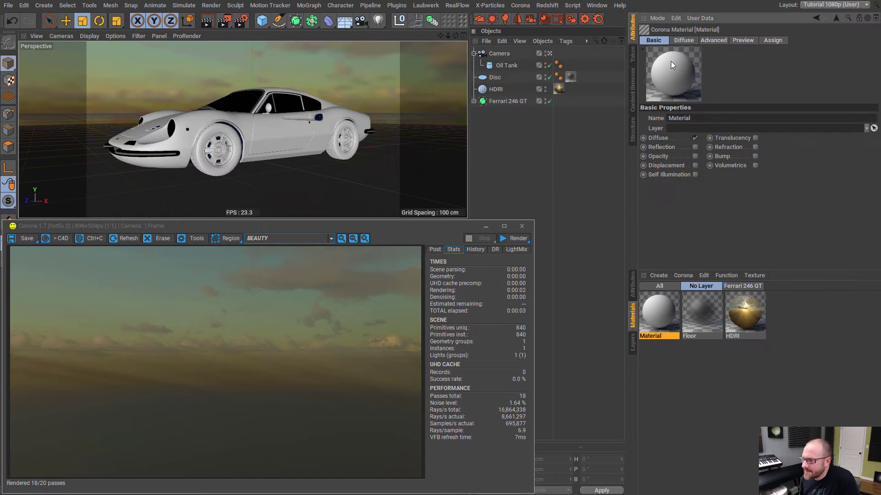
pyautogui.click(695, 138)
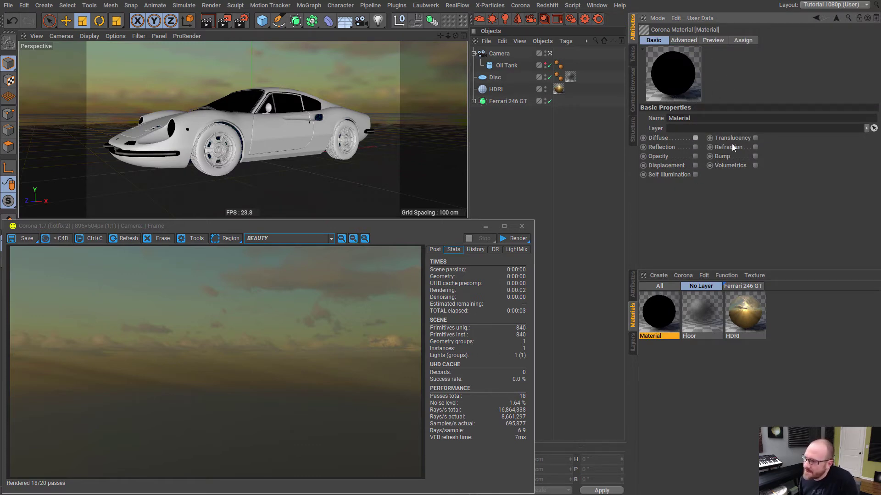
pyautogui.click(755, 146)
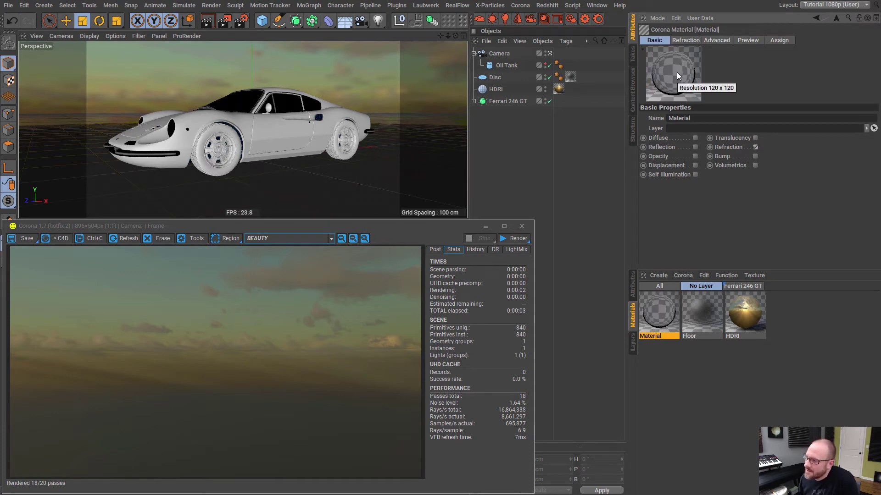
# Enable dispersion with Abbe number 20 and apply the material to the Oil Tank lens.
pyautogui.click(688, 40)
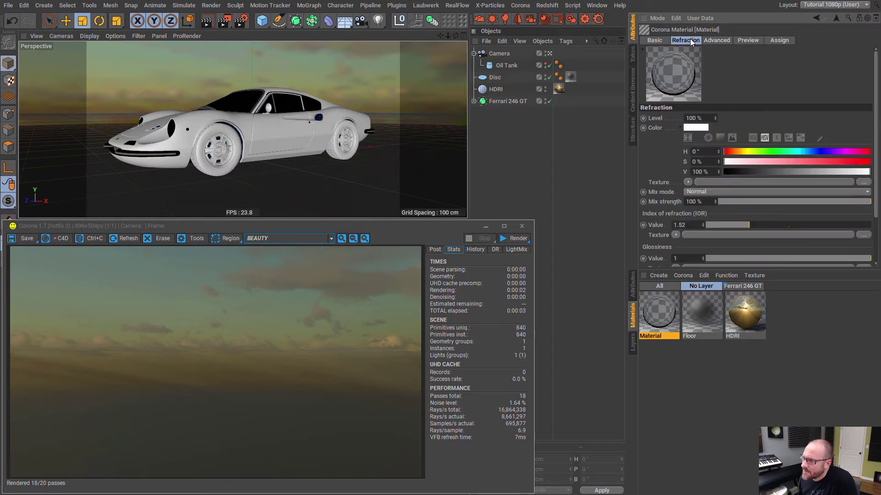
pyautogui.scroll(-3, 861, 239)
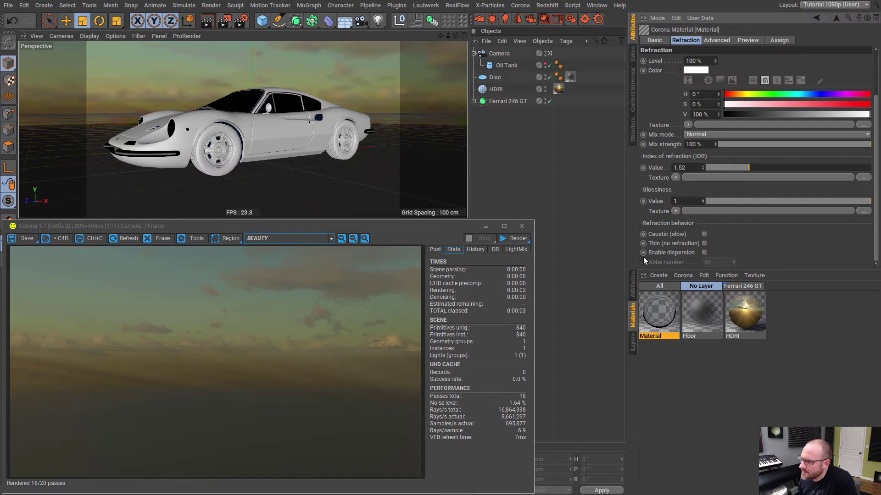
pyautogui.click(705, 252)
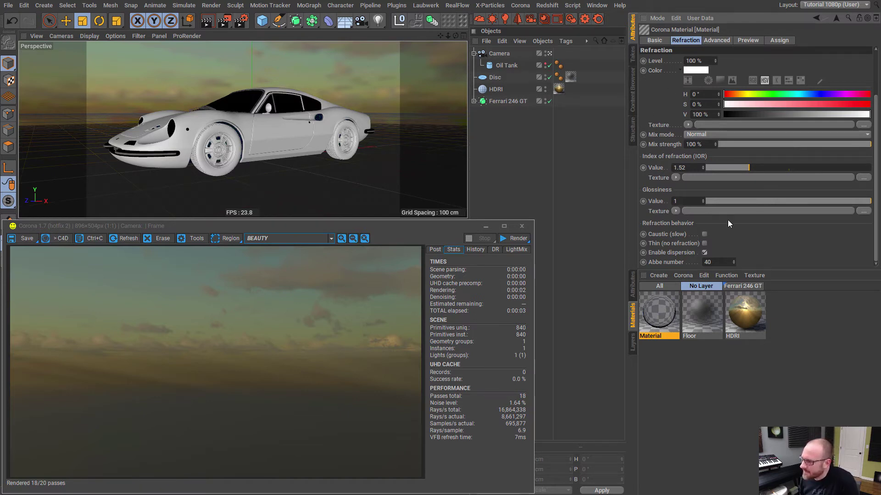
pyautogui.click(722, 263)
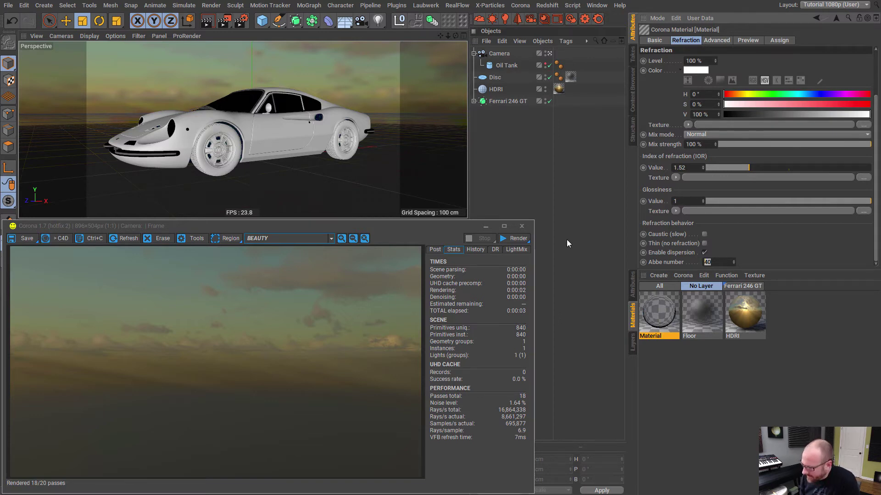
pyautogui.write('20')
pyautogui.press('Return')
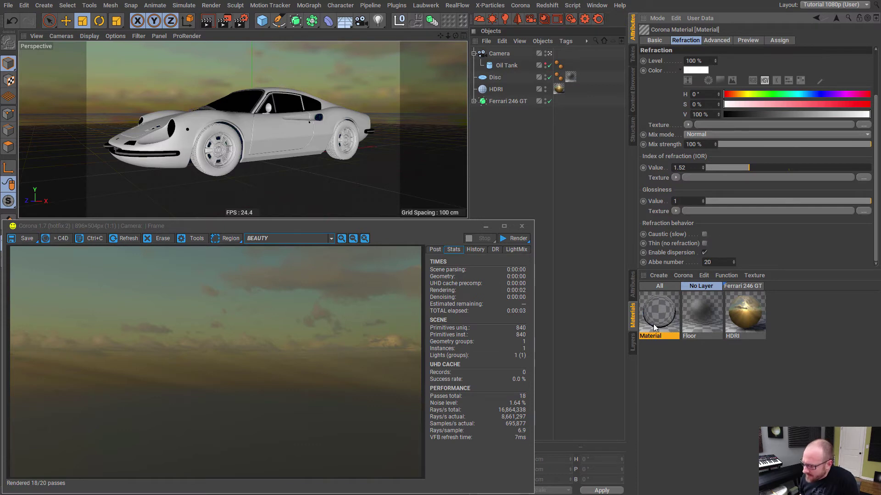
pyautogui.moveTo(654, 326); pyautogui.dragTo(513, 65)
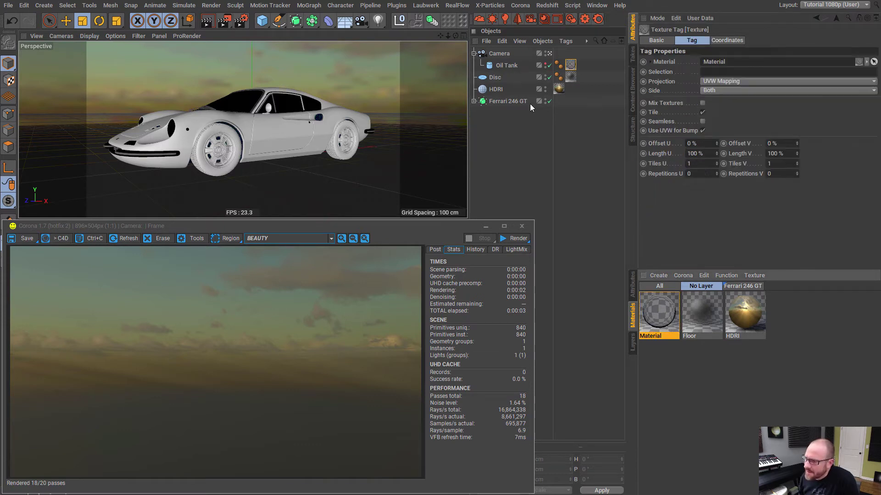
# Rename the Oil Tank object to 'Lens'.
pyautogui.click(506, 65)
pyautogui.doubleClick(509, 65)
pyautogui.write('Le')
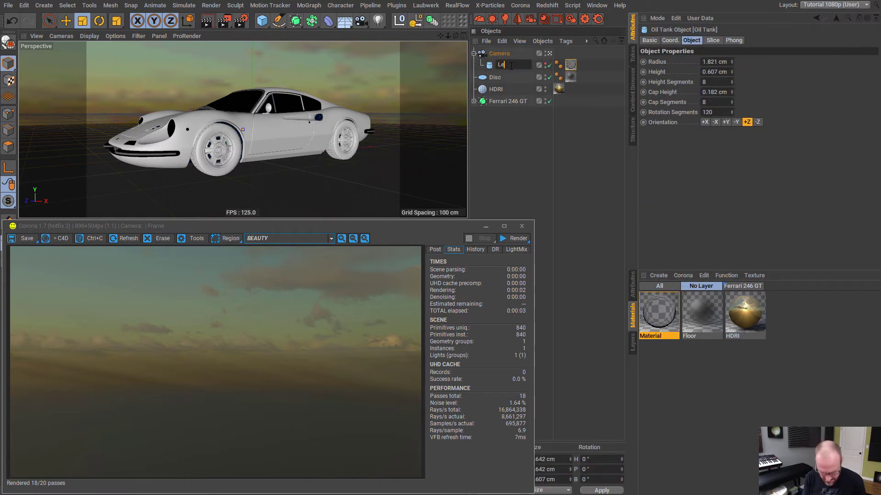
pyautogui.write('ns')
pyautogui.press('Return')
# Rename the glass material to 'Lens Glass' and deselect it.
pyautogui.click(659, 330)
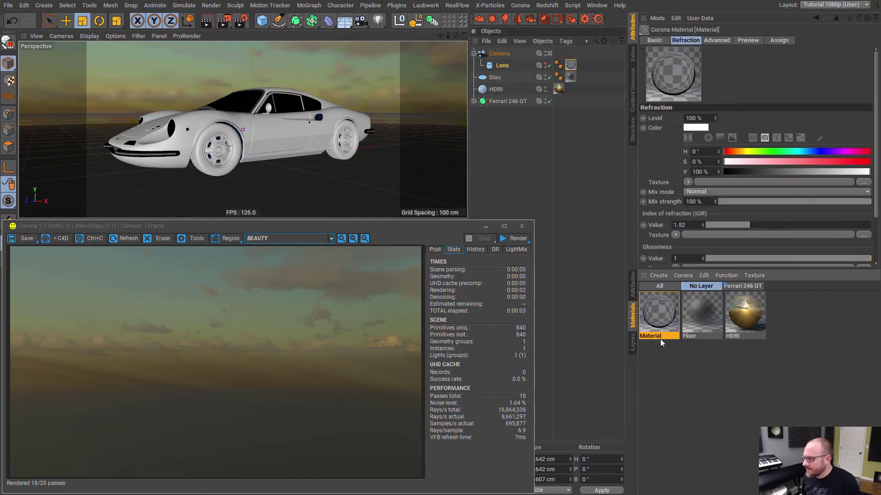
pyautogui.doubleClick(655, 336)
pyautogui.write('Lens')
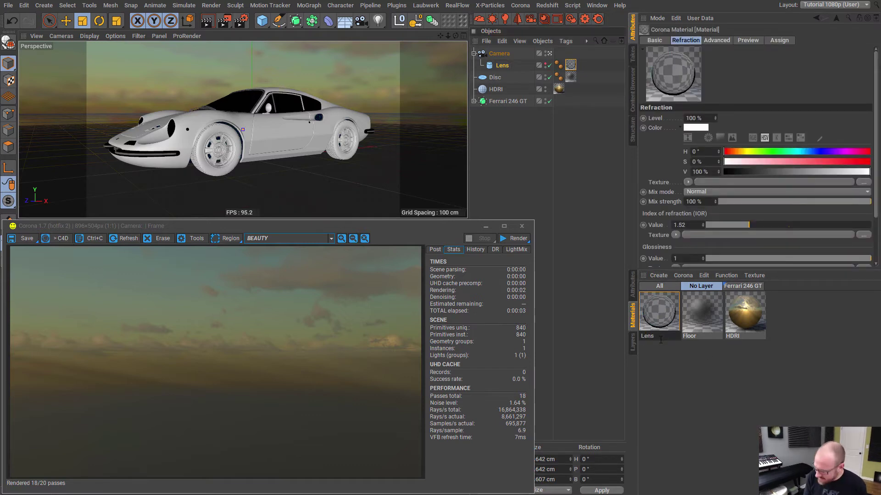
pyautogui.write(' Glass')
pyautogui.press('Return')
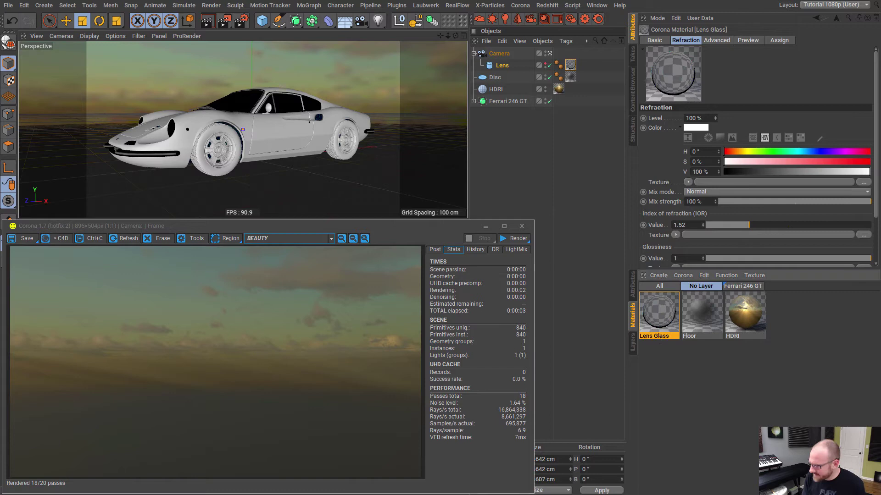
pyautogui.click(706, 382)
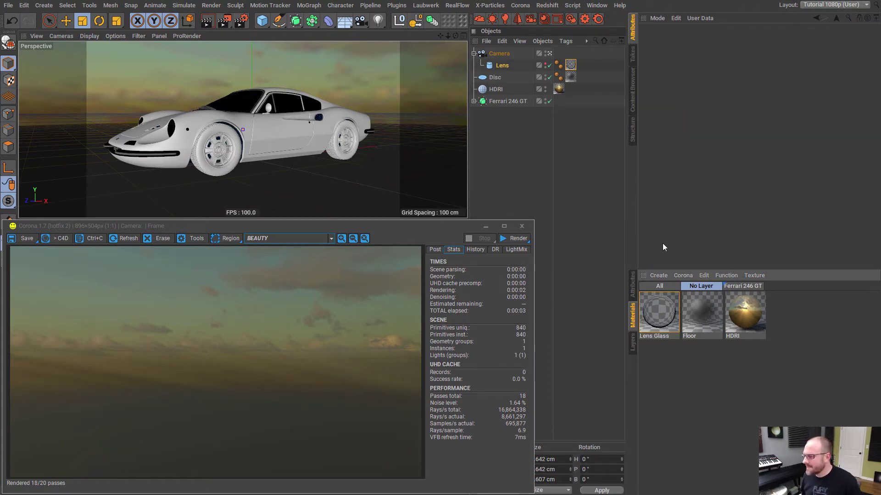
# Add a Corona Compositing tag to Lens, untick Seen by reflections, and deselect the tag.
pyautogui.rightClick(502, 65)
pyautogui.moveTo(538, 71)
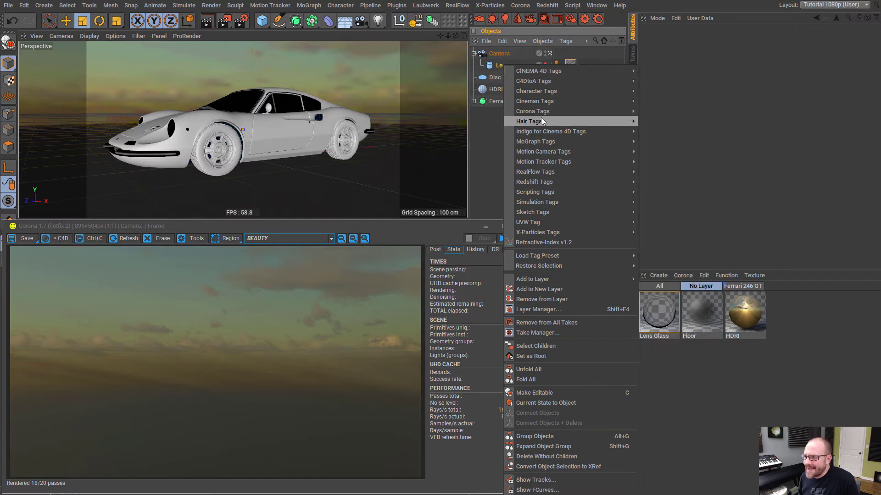
pyautogui.moveTo(535, 111)
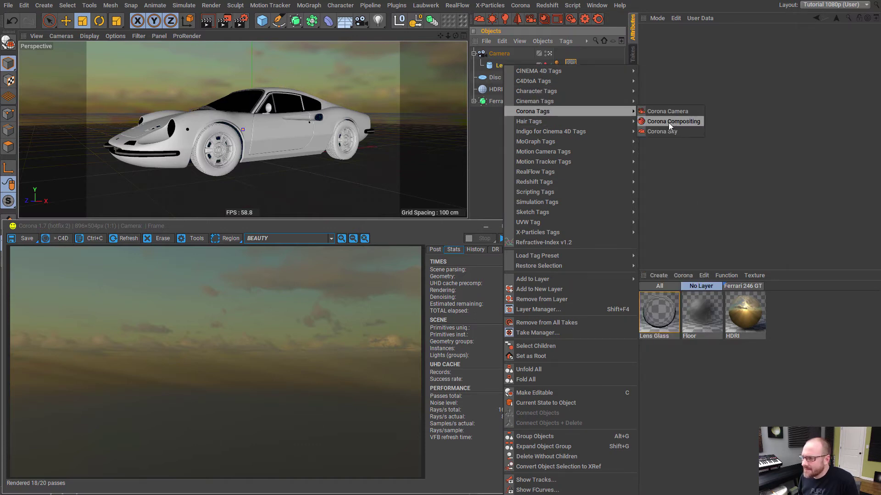
pyautogui.click(669, 122)
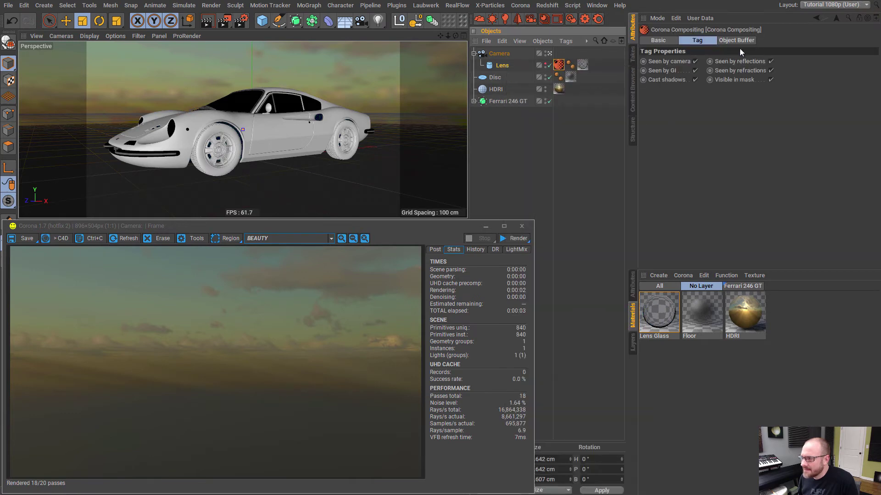
pyautogui.click(771, 61)
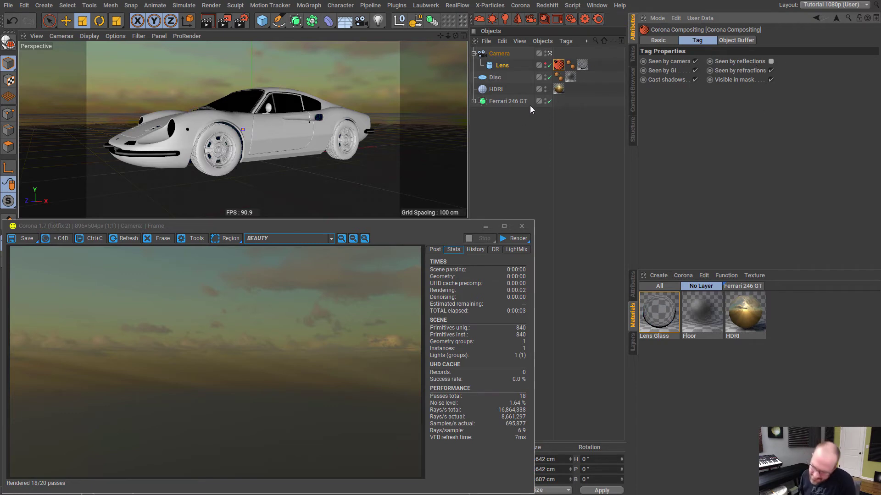
pyautogui.click(521, 116)
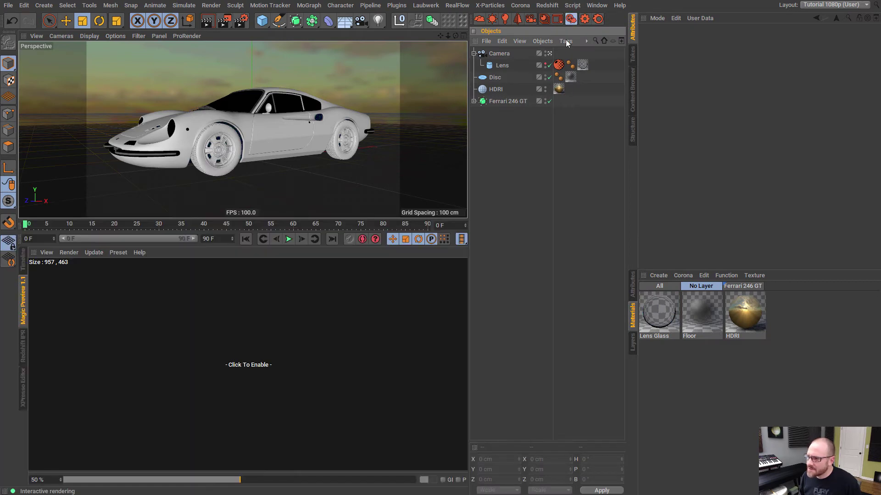
# Start an interactive Corona render in the frame buffer and orbit slightly toward a side-on view.
pyautogui.click(315, 269)
pyautogui.hotkey('ctrl', 'r')
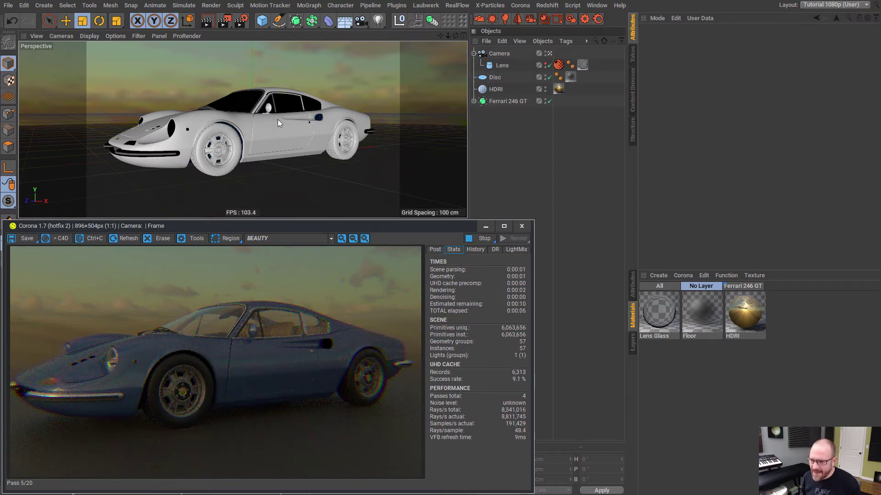
pyautogui.keyDown('alt'); pyautogui.moveTo(277, 120); pyautogui.dragTo(269, 132); pyautogui.keyUp('alt')
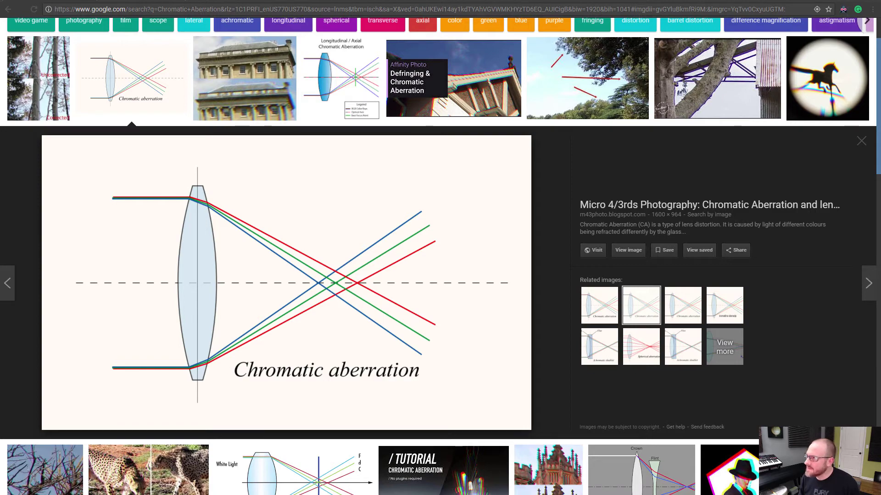
pyautogui.hotkey('alt', 'Tab')
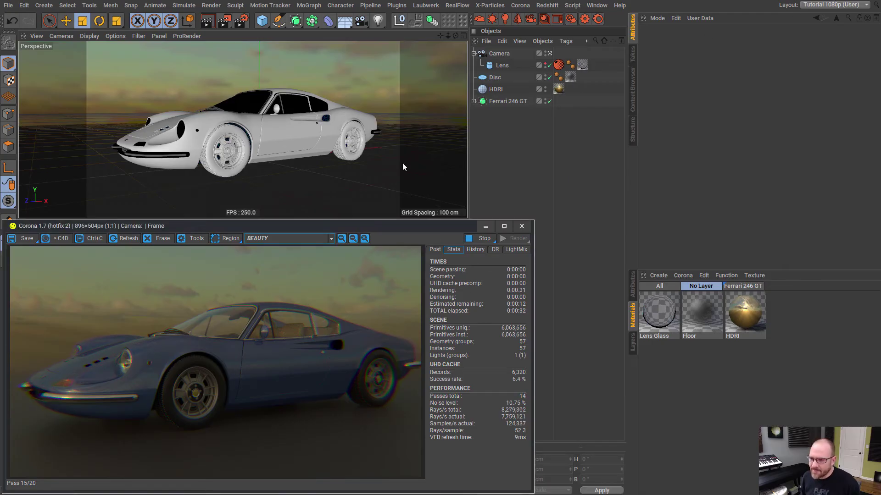
# Orbit the camera side-on, then switch to Top view and zoom in on the camera.
pyautogui.keyDown('alt'); pyautogui.moveTo(289, 136); pyautogui.dragTo(265, 133); pyautogui.keyUp('alt')
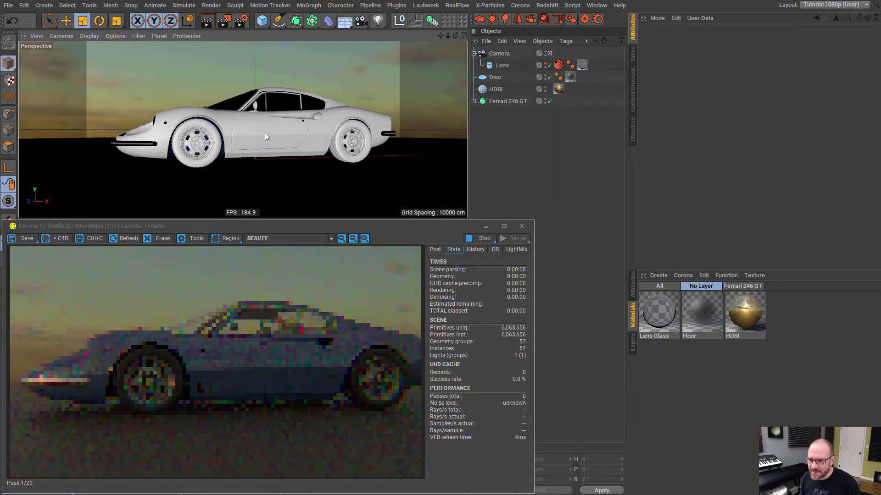
pyautogui.press('F2')
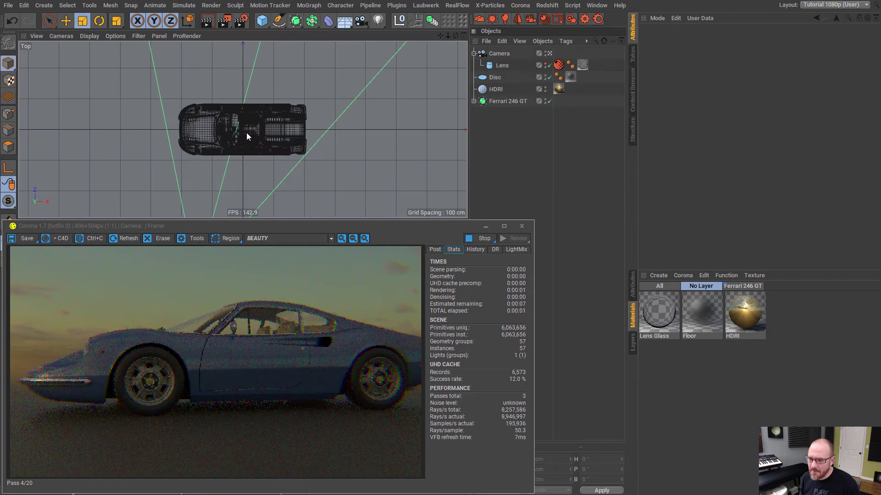
pyautogui.keyDown('alt'); pyautogui.moveTo(226, 192); pyautogui.dragTo(245, 131, button='middle'); pyautogui.keyUp('alt')
pyautogui.scroll(5, 223, 187)
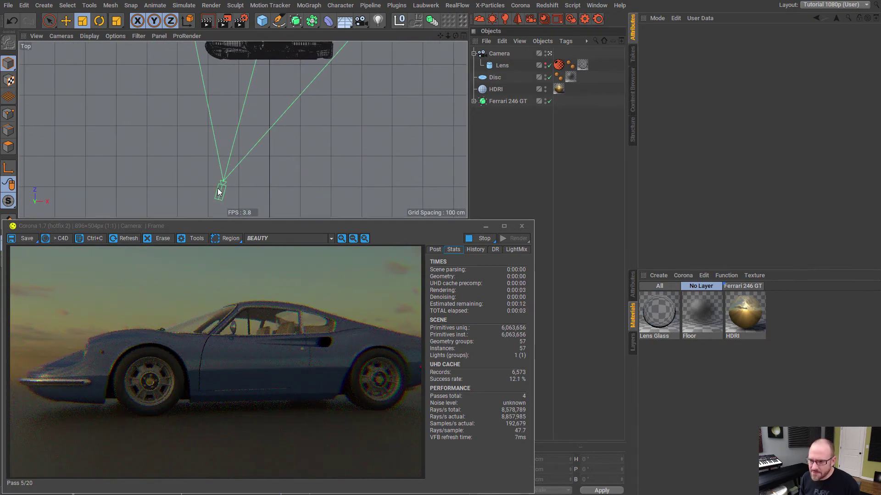
pyautogui.keyDown('alt'); pyautogui.moveTo(224, 182); pyautogui.dragTo(327, 159, button='right'); pyautogui.keyUp('alt')
pyautogui.keyDown('alt'); pyautogui.moveTo(205, 176); pyautogui.dragTo(312, 165, button='right'); pyautogui.keyUp('alt')
# Briefly show the lens in the editor to check it, hide it, and return to Perspective view.
pyautogui.click(546, 64)
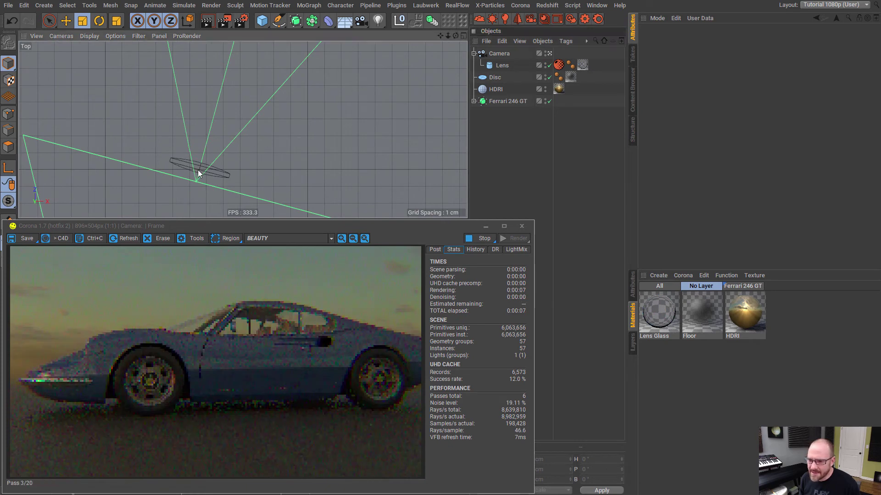
pyautogui.keyDown('alt'); pyautogui.moveTo(196, 173); pyautogui.dragTo(240, 148, button='right'); pyautogui.keyUp('alt')
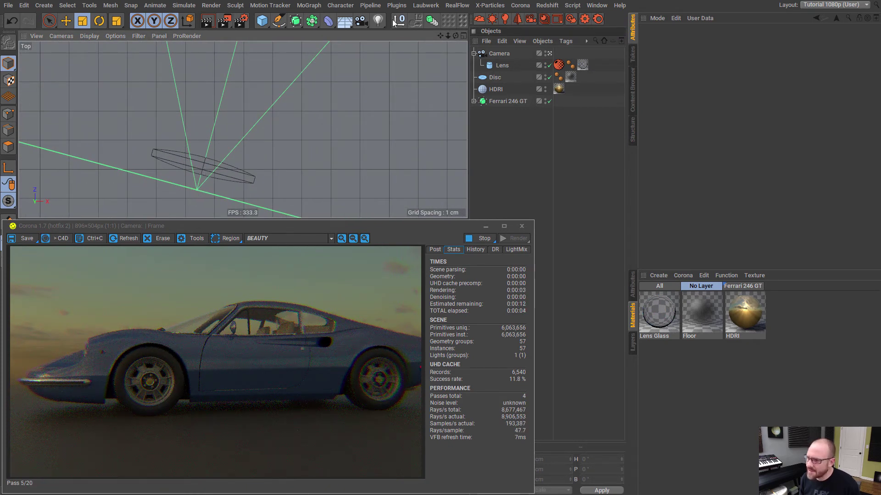
pyautogui.click(546, 64)
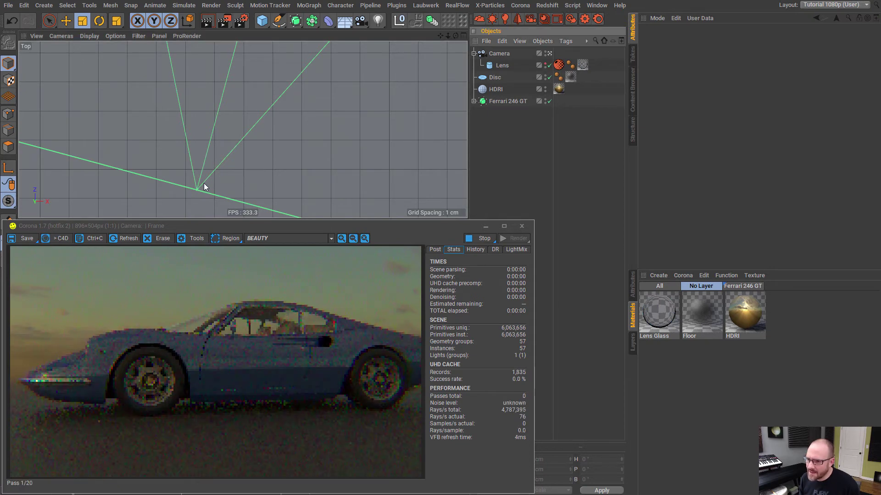
pyautogui.press('F1')
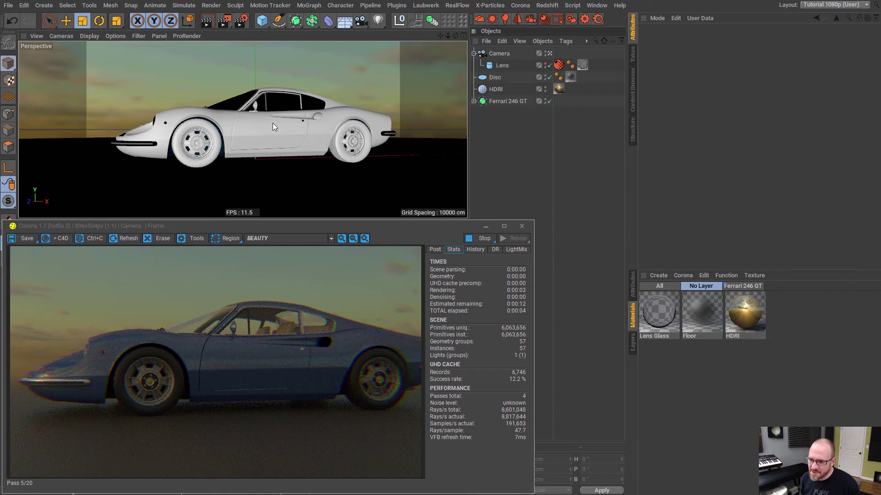
pyautogui.scroll(-3, 262, 135)
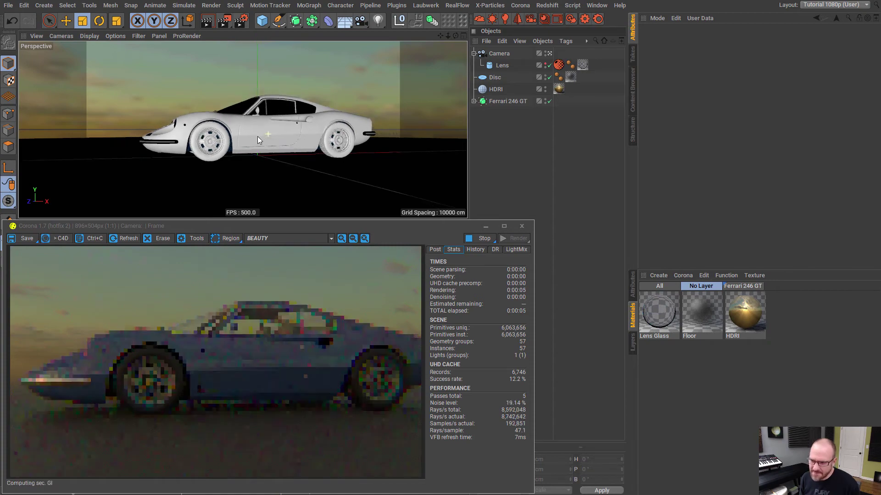
# Set the camera's focal length to 50 mm and reframe the side-on Ferrari.
pyautogui.click(527, 55)
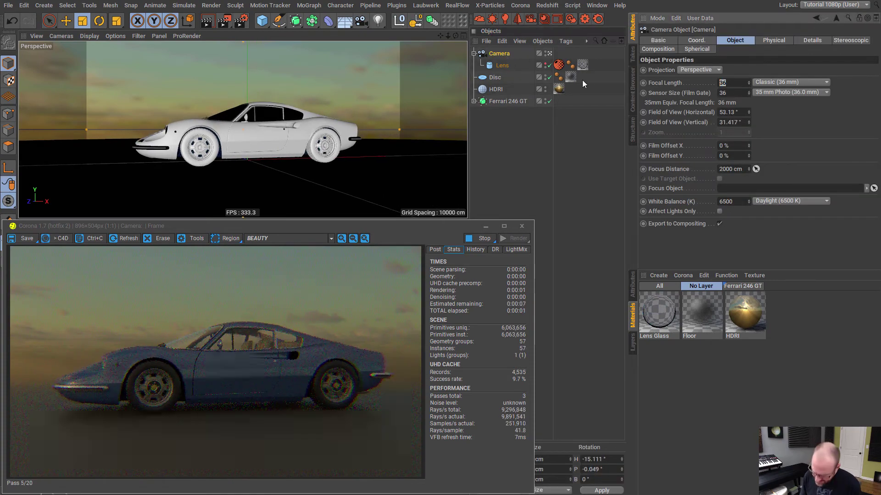
pyautogui.write('50')
pyautogui.press('Return')
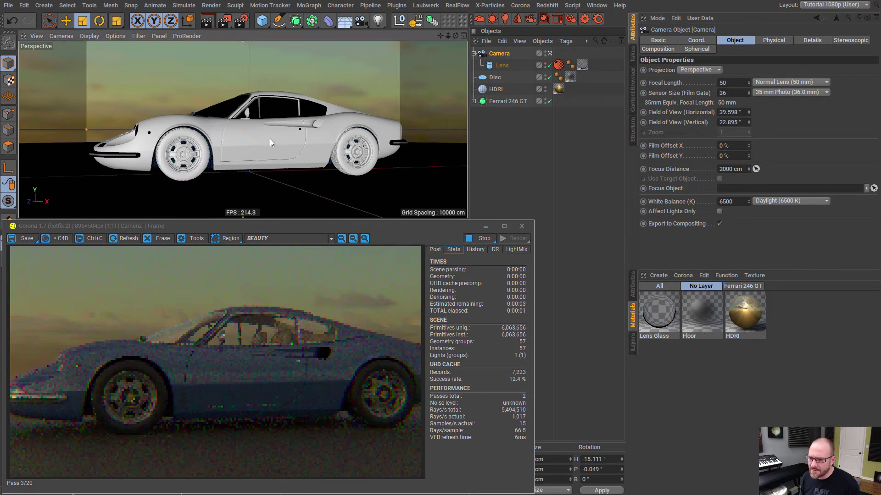
pyautogui.scroll(-2, 257, 141)
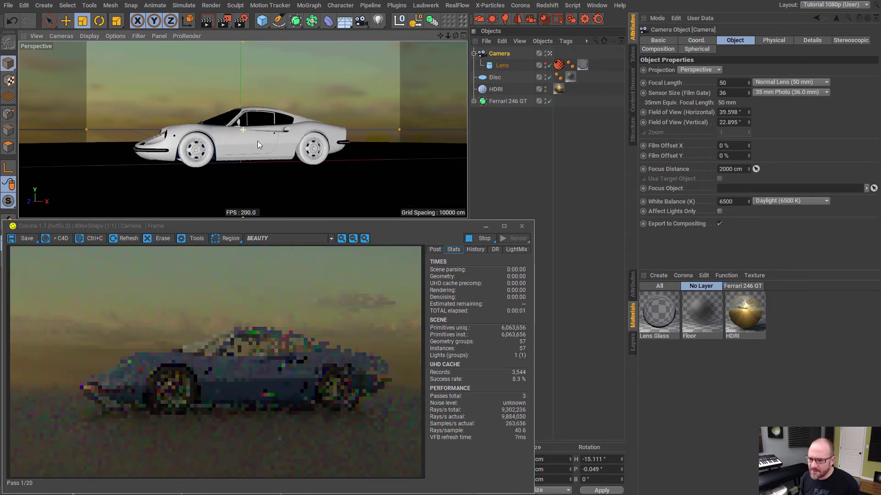
pyautogui.scroll(2, 266, 139)
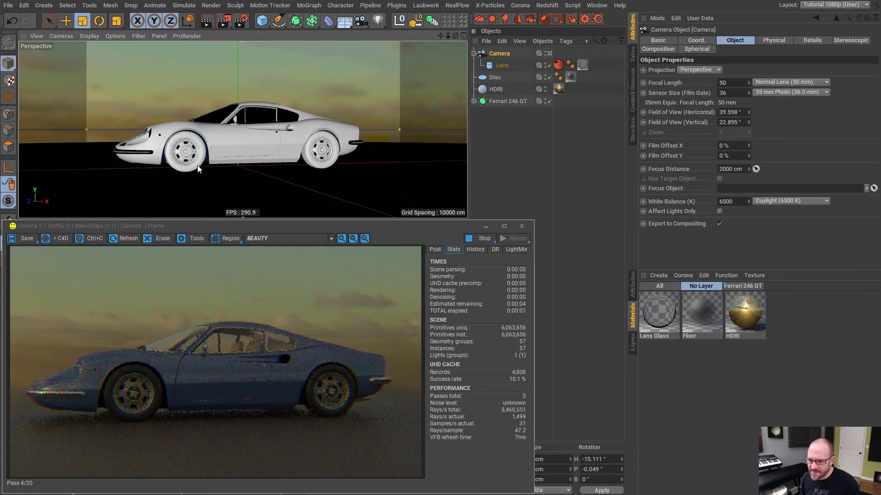
pyautogui.moveTo(252, 144); pyautogui.dragTo(257, 145, button='middle')
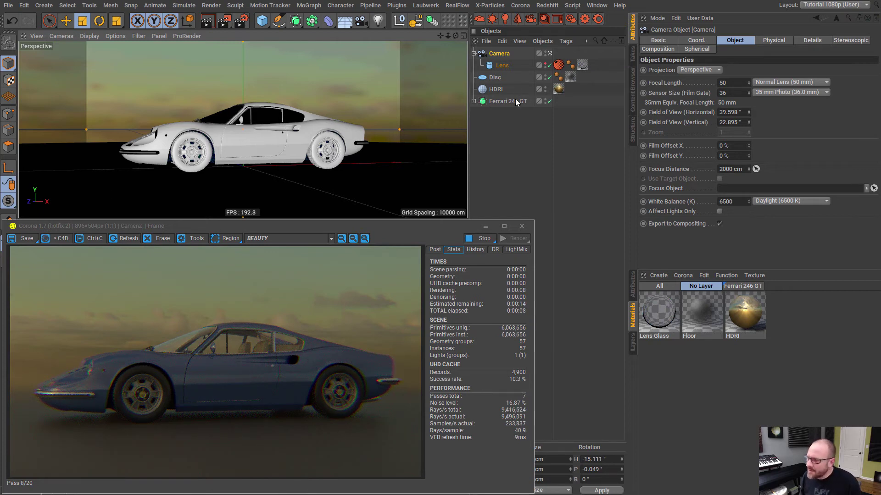
# Open the Lens Glass settings and try Abbe numbers 65 and 67.4.
pyautogui.click(668, 335)
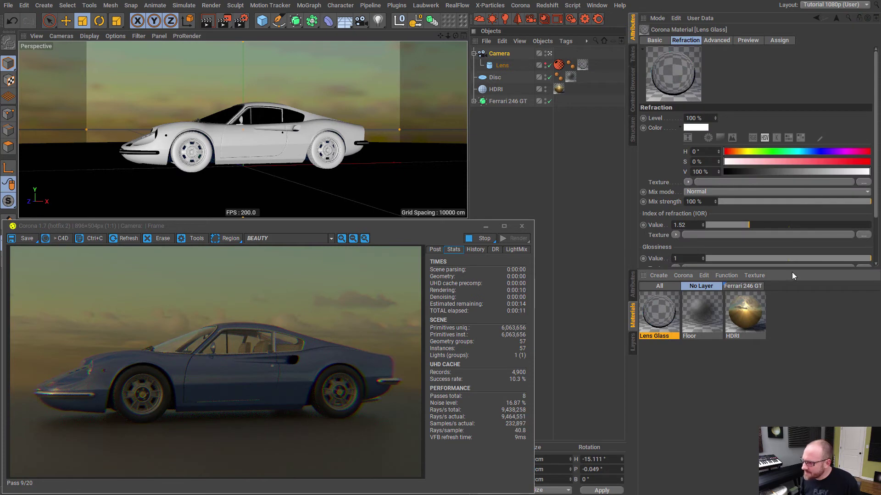
pyautogui.moveTo(791, 269); pyautogui.dragTo(790, 409)
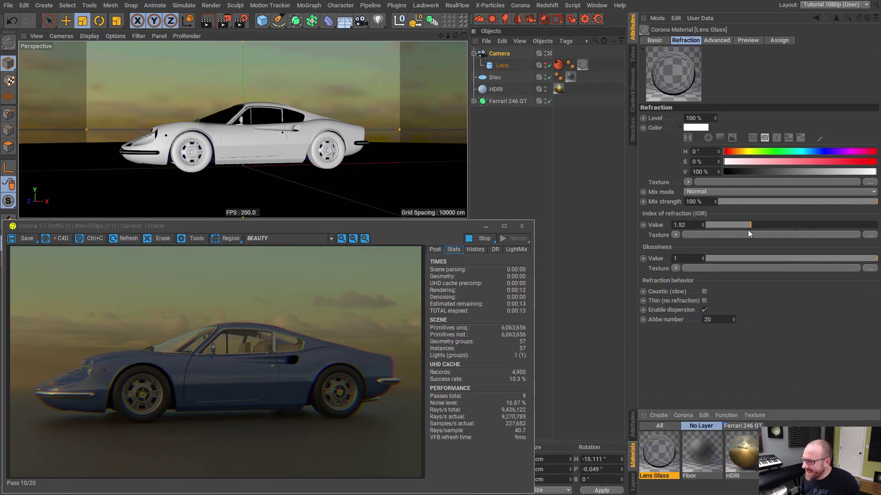
pyautogui.click(720, 318)
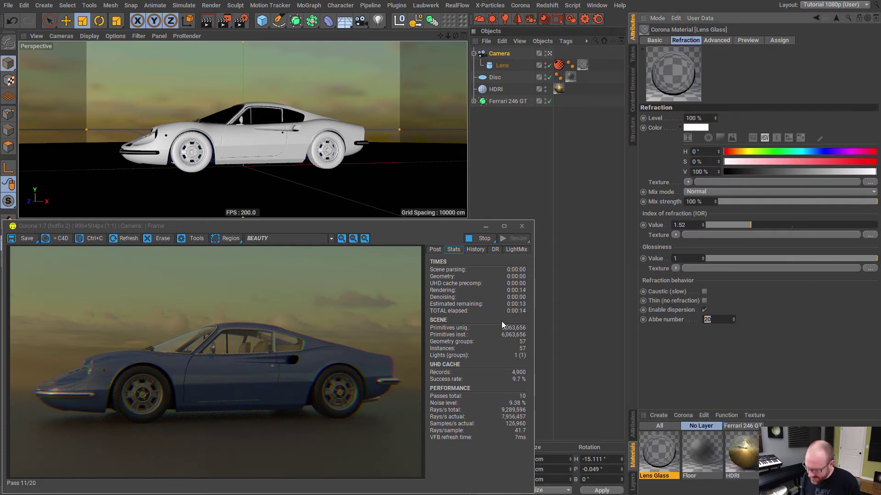
pyautogui.write('65')
pyautogui.press('Return')
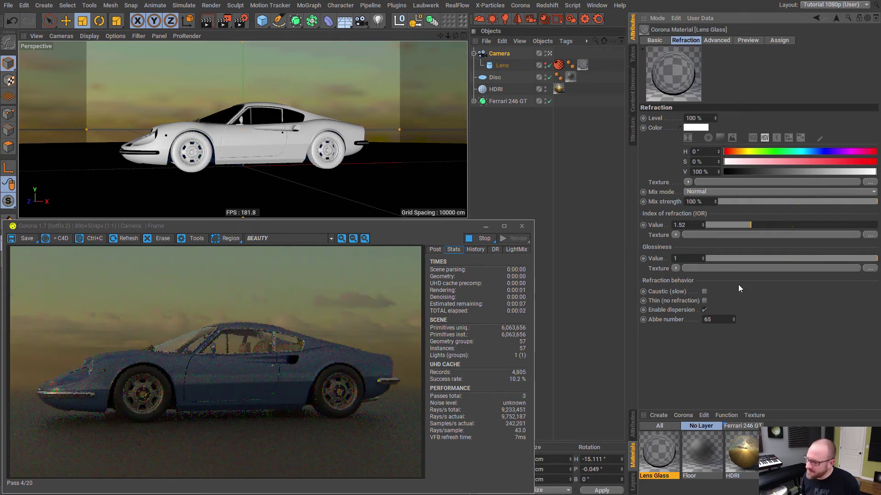
pyautogui.moveTo(733, 320); pyautogui.dragTo(734, 290)
# Set the Lens Glass Abbe number to 10 and raise its IOR to 2.17.
pyautogui.doubleClick(710, 320)
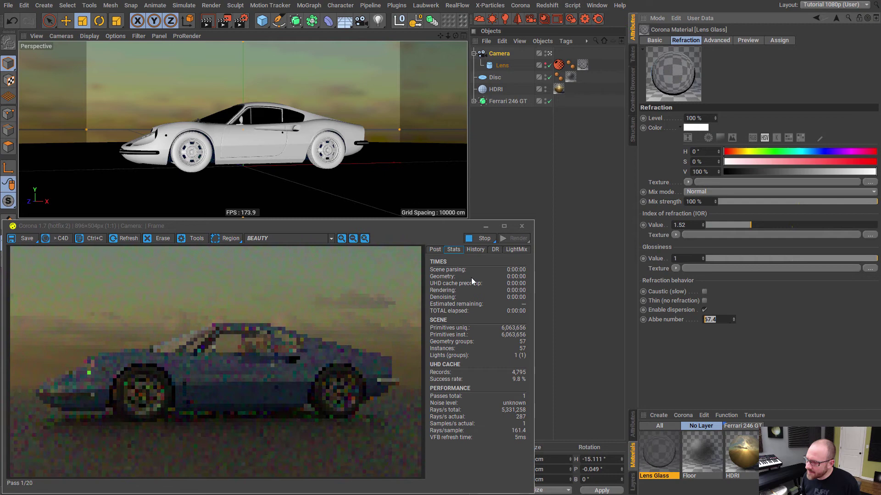
pyautogui.write('10')
pyautogui.press('Return')
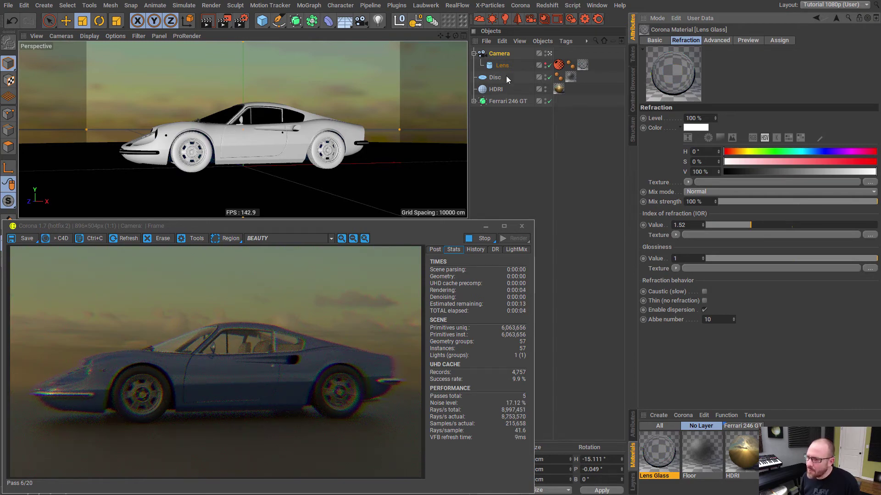
pyautogui.moveTo(753, 225); pyautogui.dragTo(815, 224)
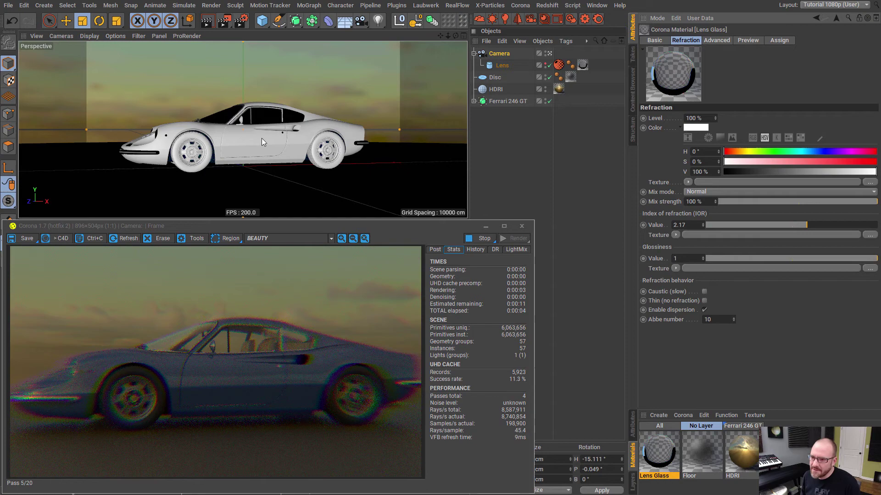
pyautogui.keyDown('alt'); pyautogui.moveTo(249, 139); pyautogui.dragTo(235, 144); pyautogui.keyUp('alt')
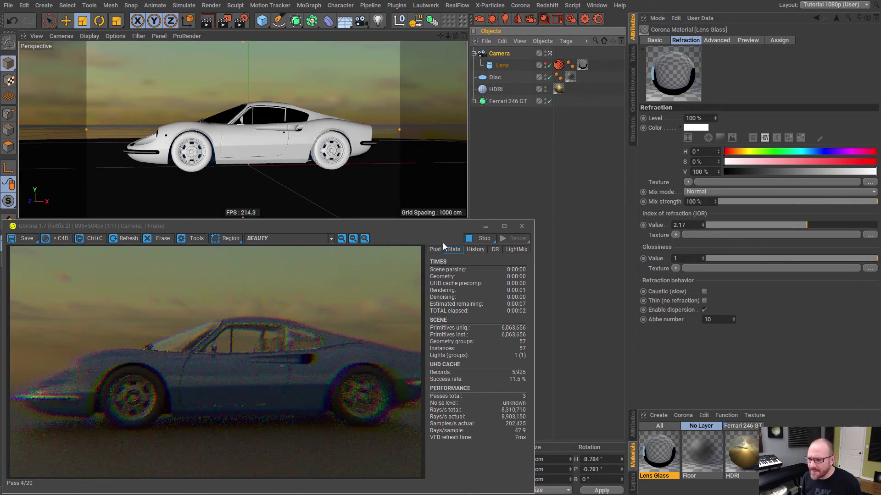
# Set the Corona frame buffer's tone-mapping exposure to 1.0.
pyautogui.click(435, 249)
pyautogui.click(441, 277)
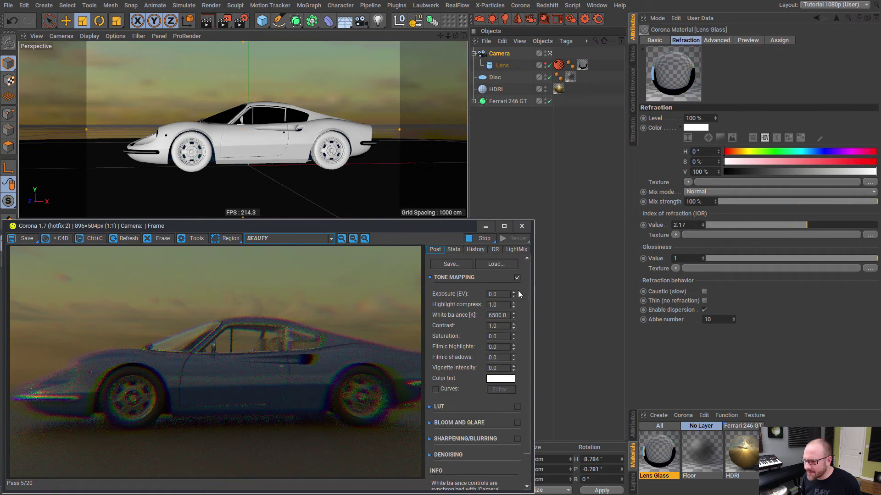
pyautogui.click(497, 294)
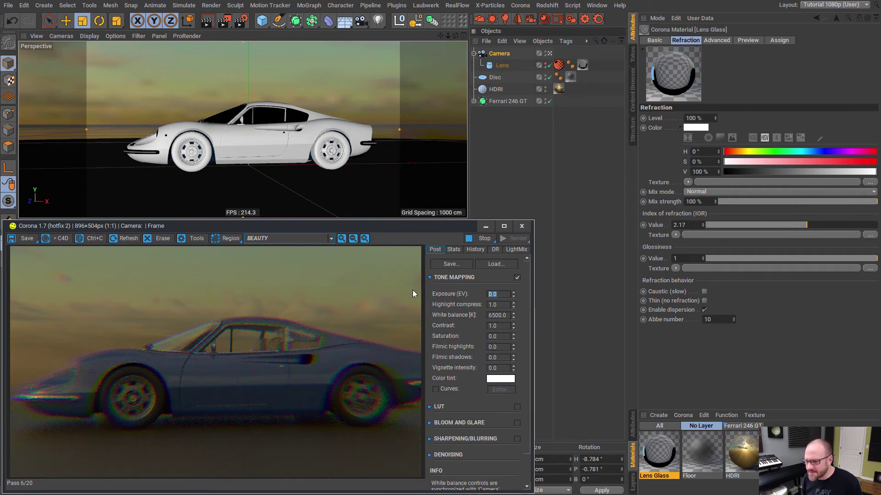
pyautogui.write('1')
pyautogui.press('Return')
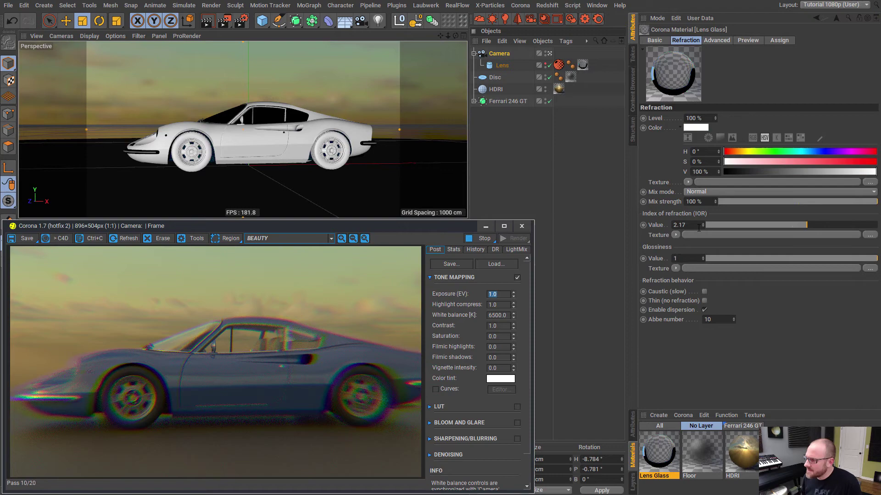
# Lower the Lens Glass IOR to 1.53 and orbit the view slightly.
pyautogui.moveTo(799, 225); pyautogui.dragTo(756, 226)
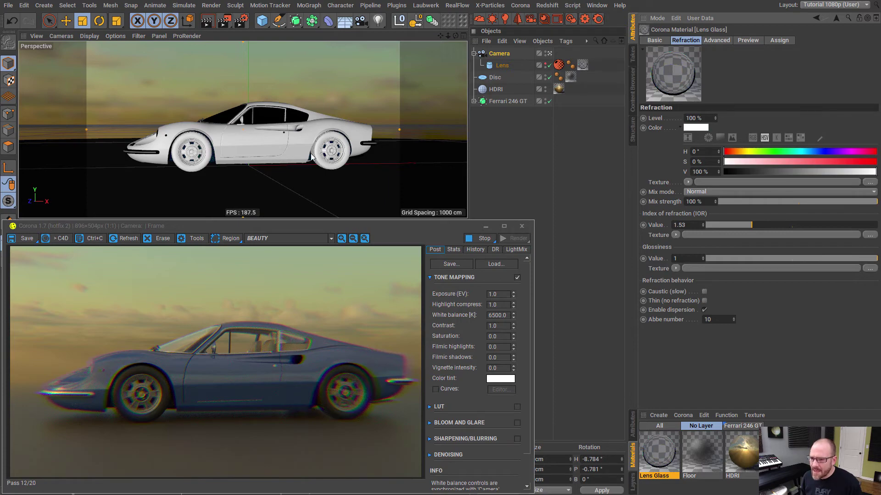
pyautogui.keyDown('alt'); pyautogui.moveTo(266, 147); pyautogui.dragTo(254, 142); pyautogui.keyUp('alt')
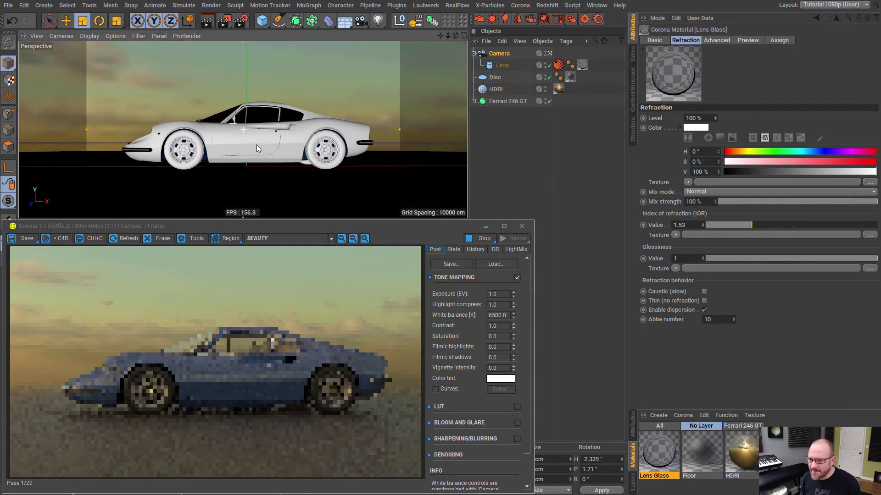
pyautogui.keyDown('alt'); pyautogui.moveTo(256, 145); pyautogui.dragTo(251, 143); pyautogui.keyUp('alt')
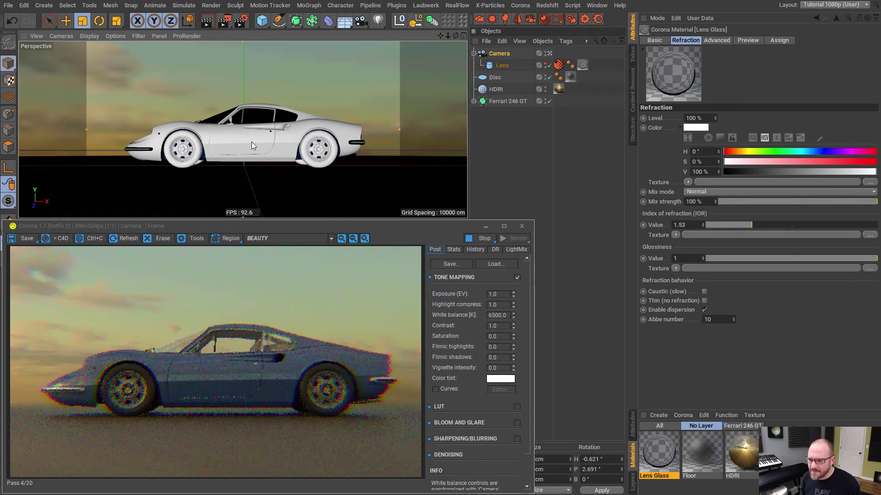
# Set the Lens Glass Abbe number to 40 and close the Corona frame window.
pyautogui.doubleClick(716, 320)
pyautogui.write('40')
pyautogui.press('Return')
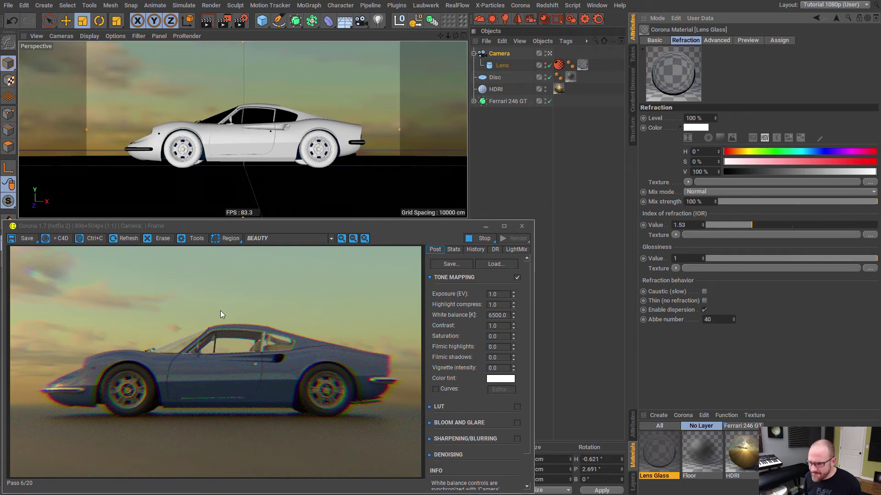
pyautogui.click(488, 240)
pyautogui.click(521, 226)
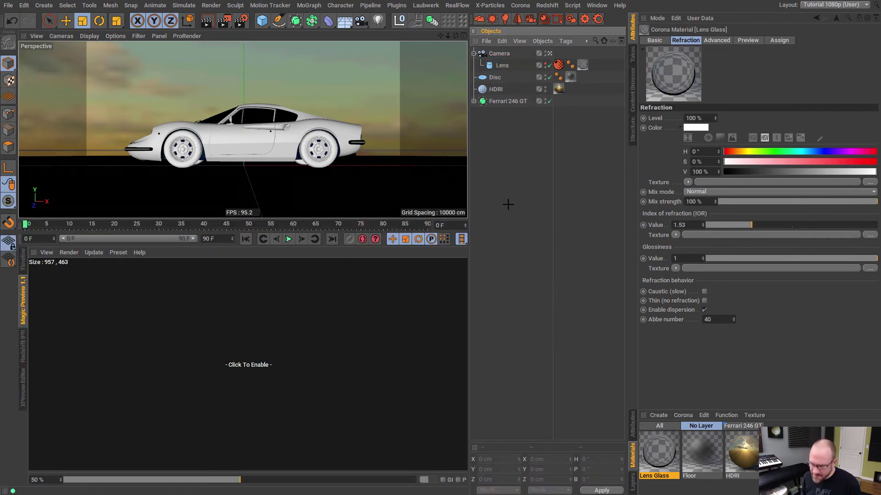
# Set Corona denoise mode to Full denoising, then render the scene to the Picture Viewer.
pyautogui.hotkey('ctrl', 'b')
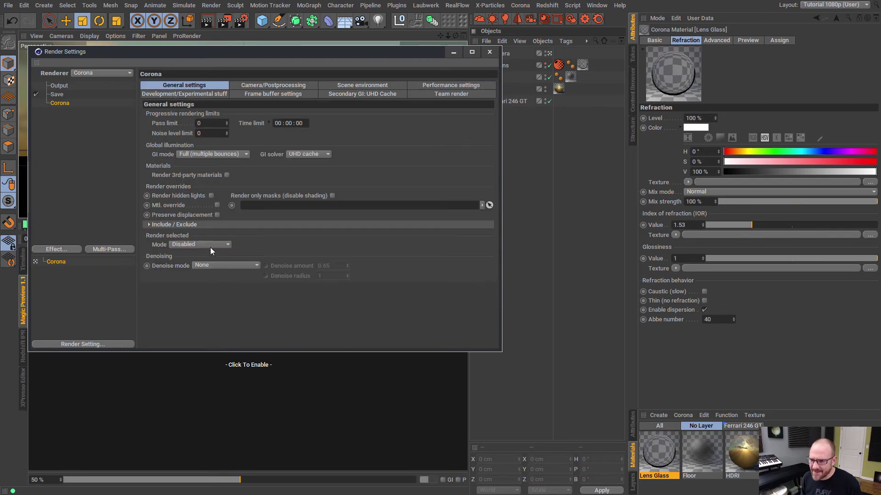
pyautogui.click(218, 267)
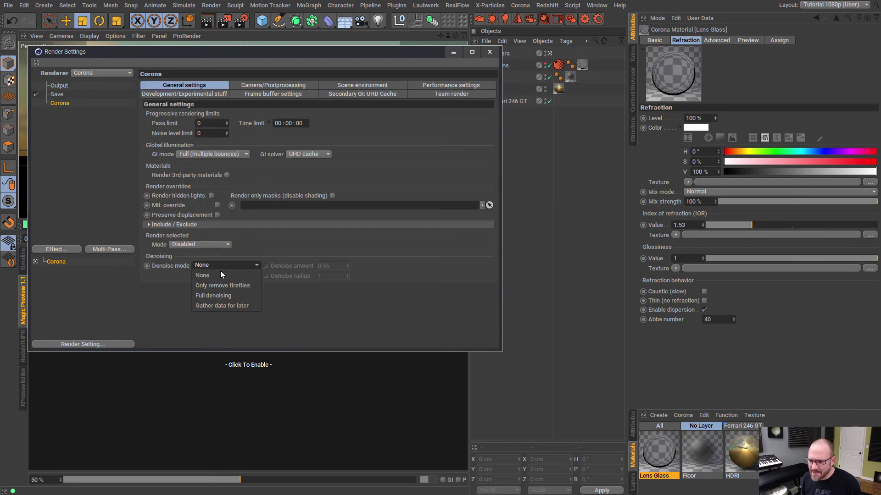
pyautogui.click(221, 296)
pyautogui.click(489, 52)
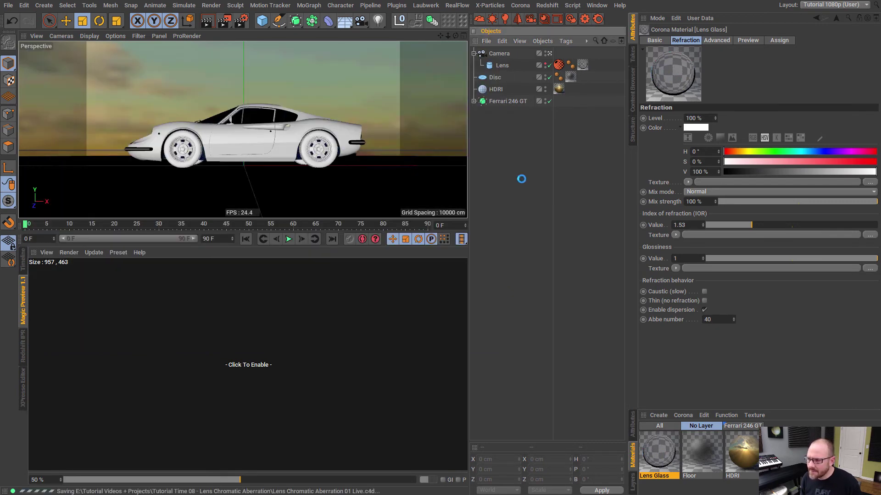
pyautogui.hotkey('shift', 'r')
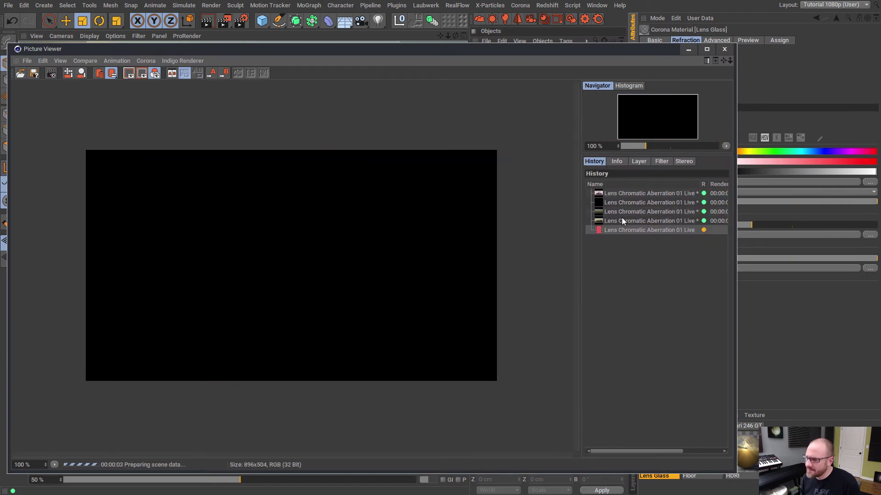
# Compare the refining Ferrari render with the earlier History entry, then return to the latest render.
pyautogui.click(621, 219)
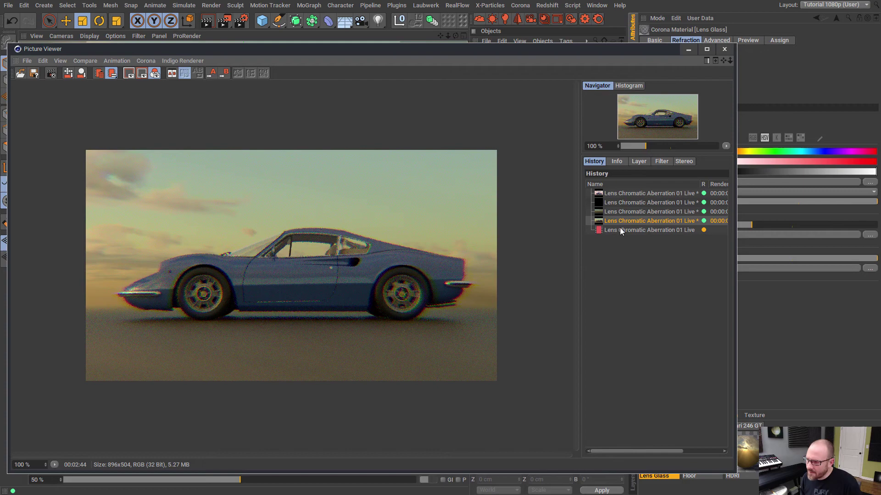
pyautogui.click(620, 229)
pyautogui.click(622, 220)
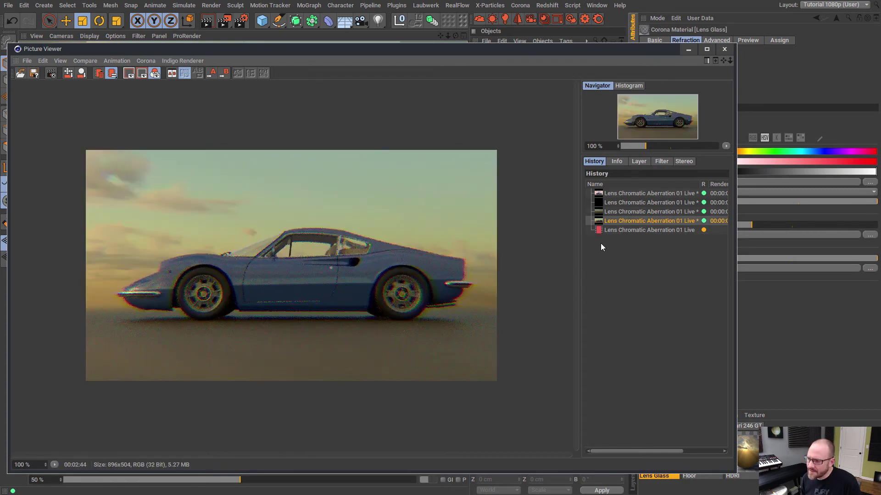
pyautogui.click(627, 231)
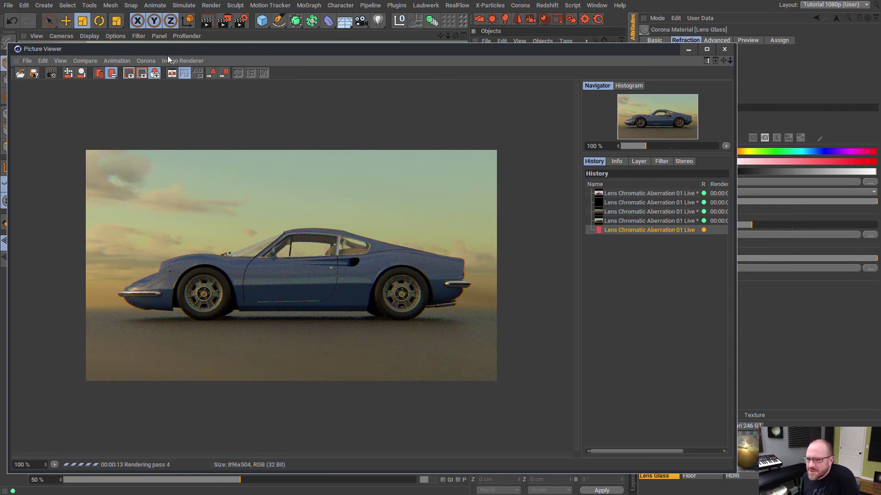
pyautogui.moveTo(189, 52); pyautogui.dragTo(194, 51)
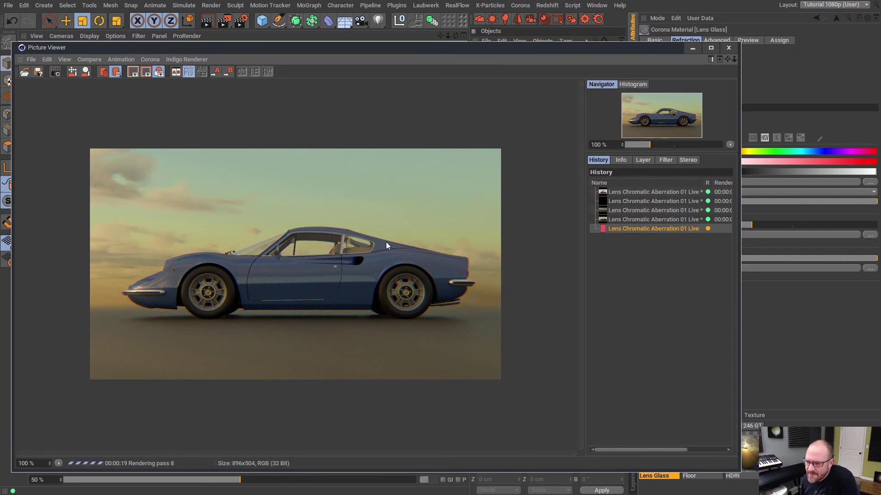
# Open Corona post-process and apply the Adanmq_Canon_DSC_S315_n2 LUT after trying the n1 variant.
pyautogui.click(151, 60)
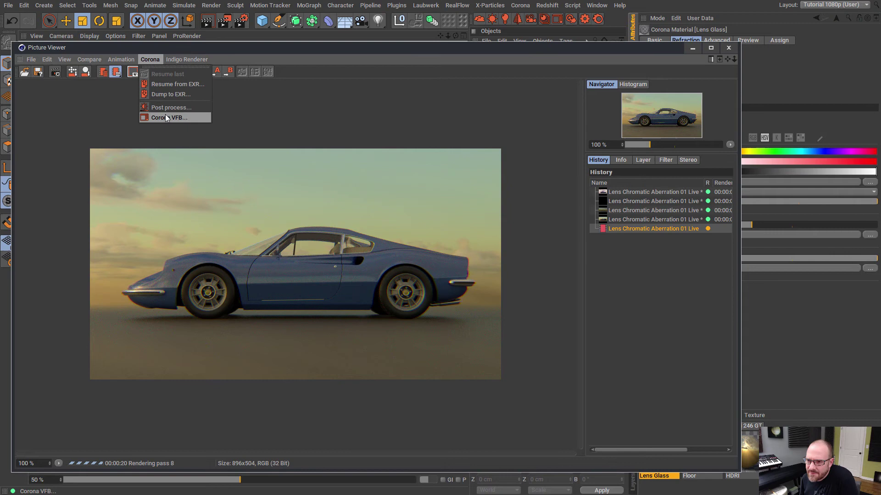
pyautogui.click(159, 118)
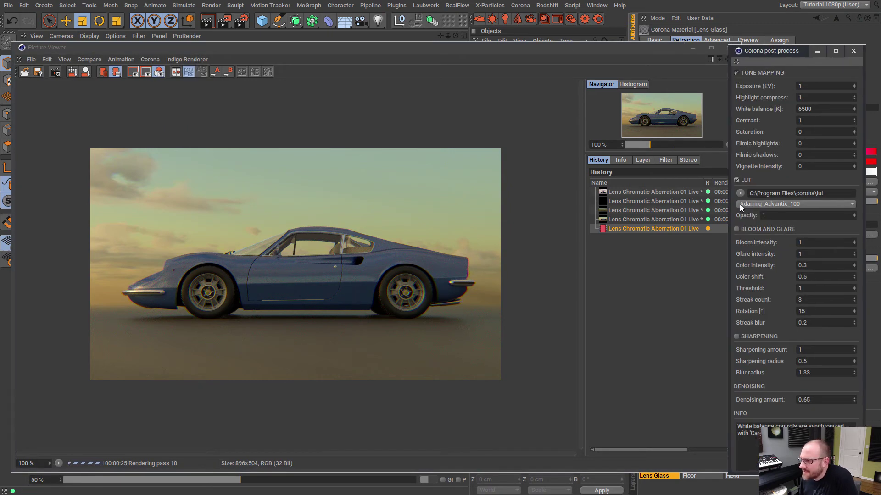
pyautogui.click(775, 204)
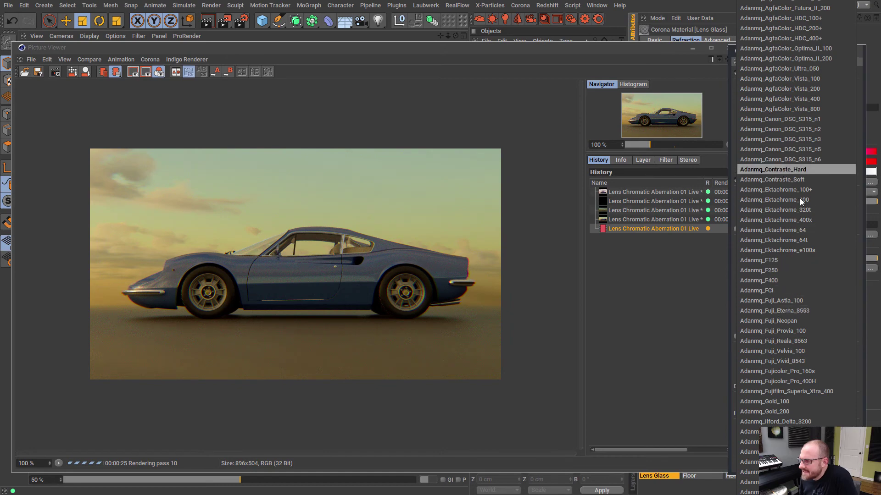
pyautogui.click(797, 120)
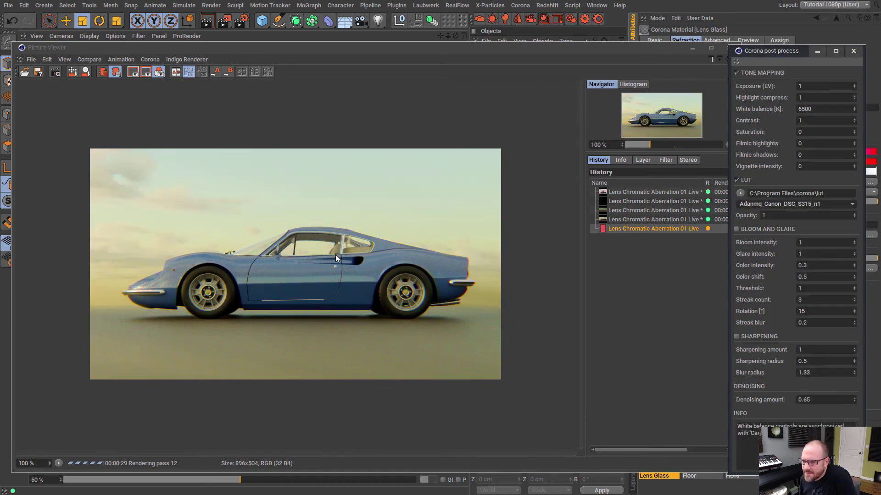
pyautogui.click(802, 204)
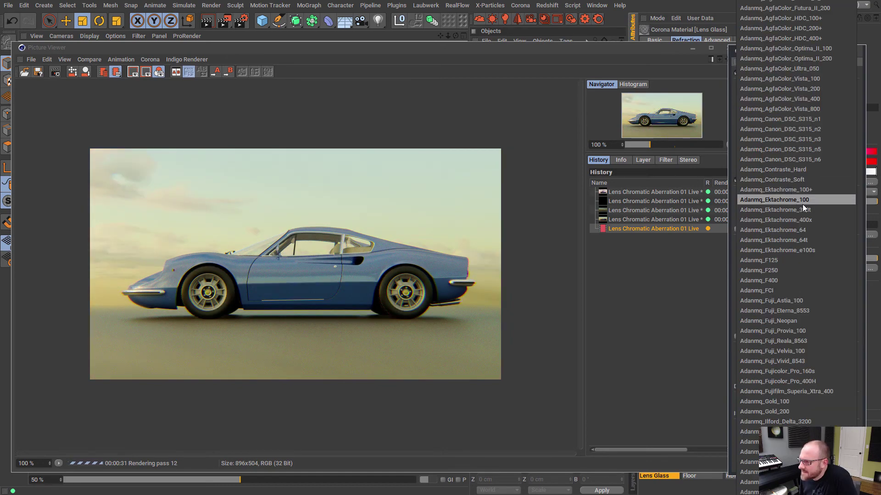
pyautogui.click(797, 129)
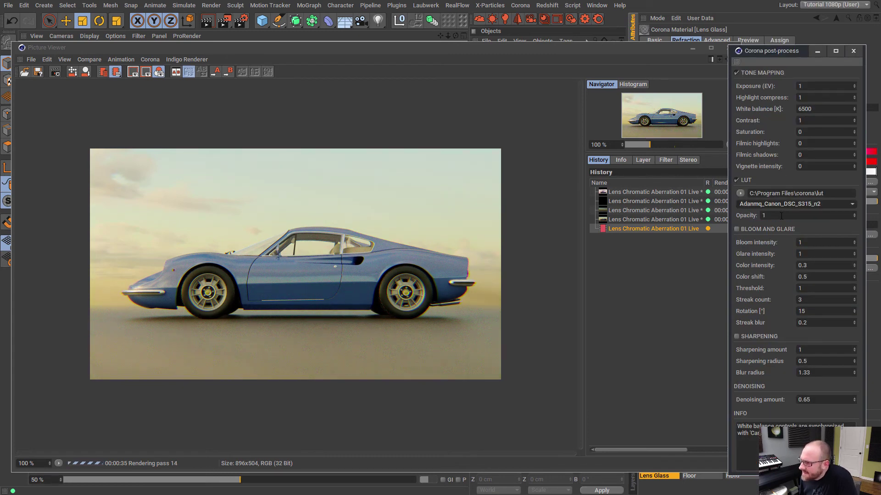
# Set the LUT opacity to 0.68.
pyautogui.press('Tab')
pyautogui.press('BackSpace')
pyautogui.write('.6')
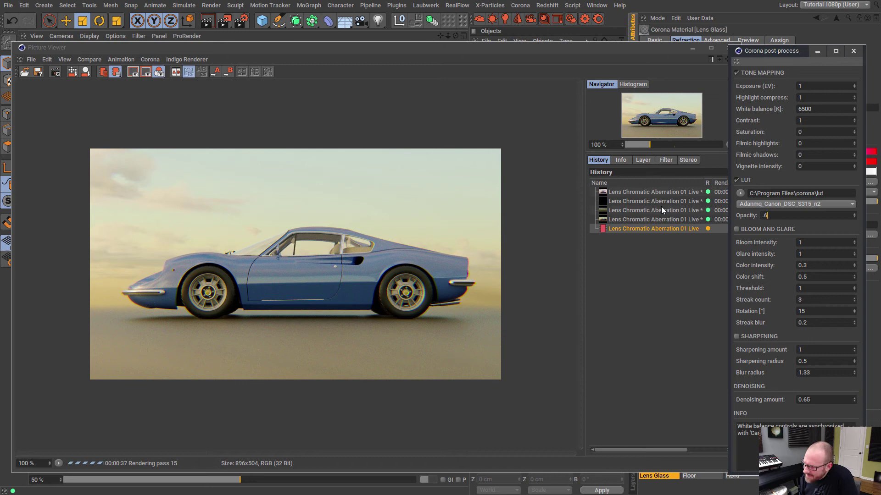
pyautogui.write('8')
pyautogui.press('Return')
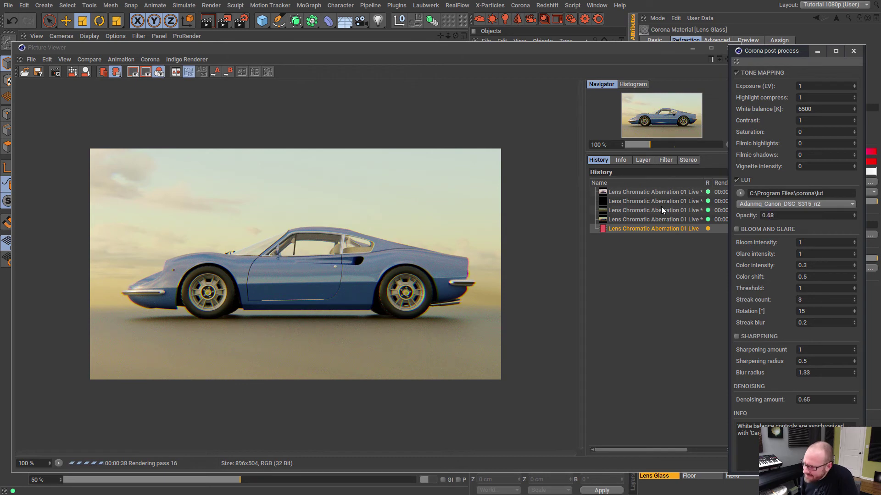
# Enable Bloom and Glare with bloom intensity 20 and glare intensity 50.
pyautogui.click(736, 229)
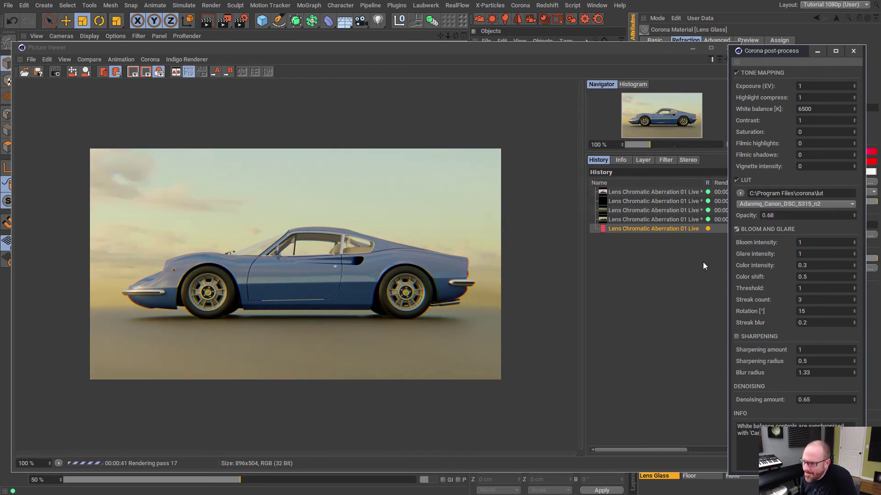
pyautogui.press('Tab')
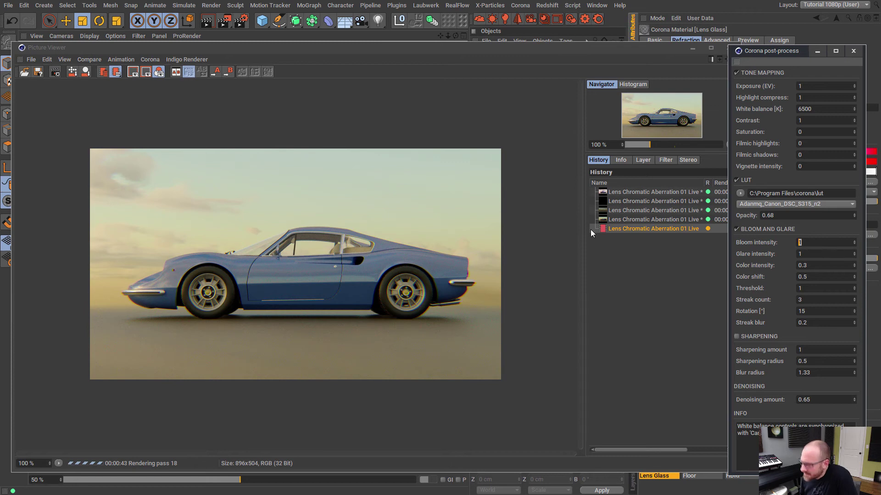
pyautogui.write('20')
pyautogui.press('Return')
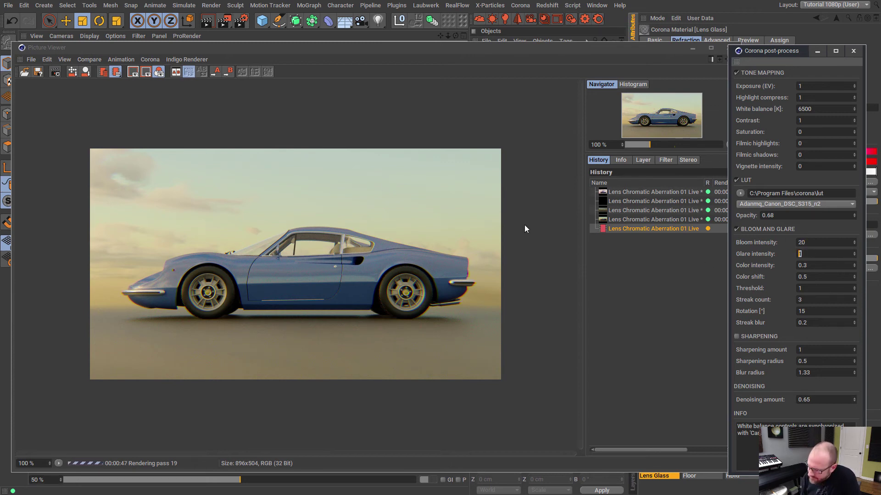
pyautogui.write('25')
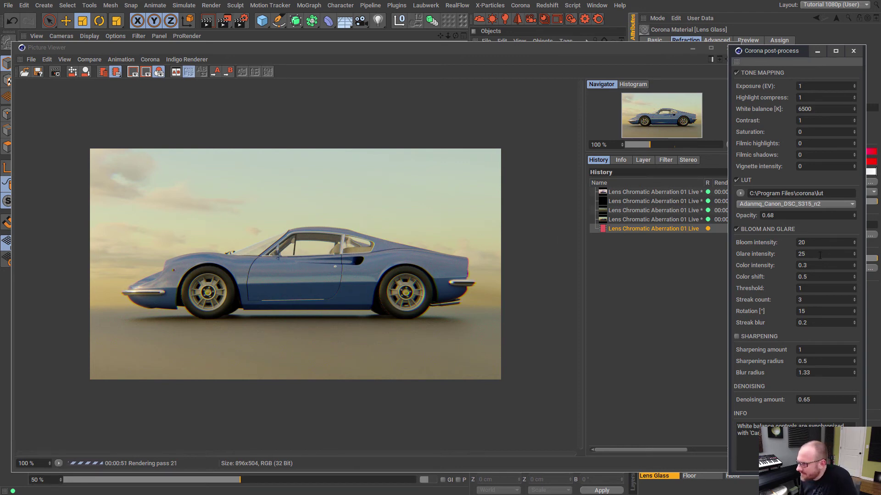
pyautogui.press('Return')
pyautogui.write('50')
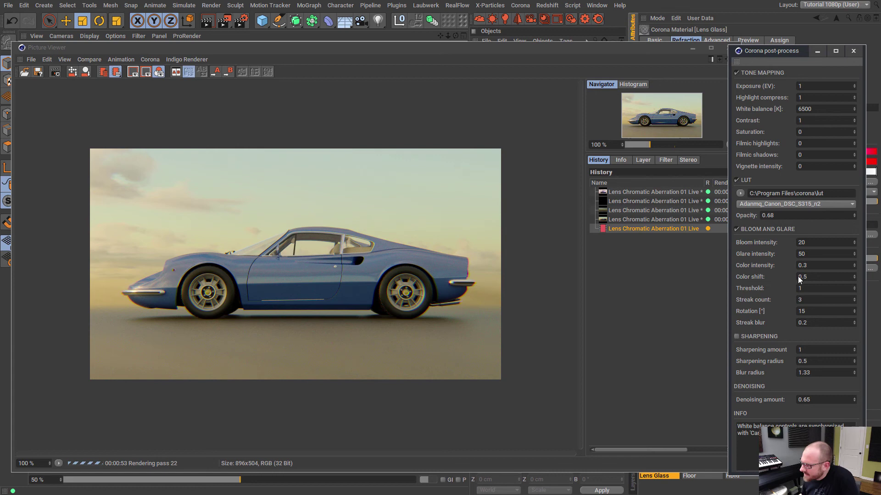
pyautogui.write('0.5')
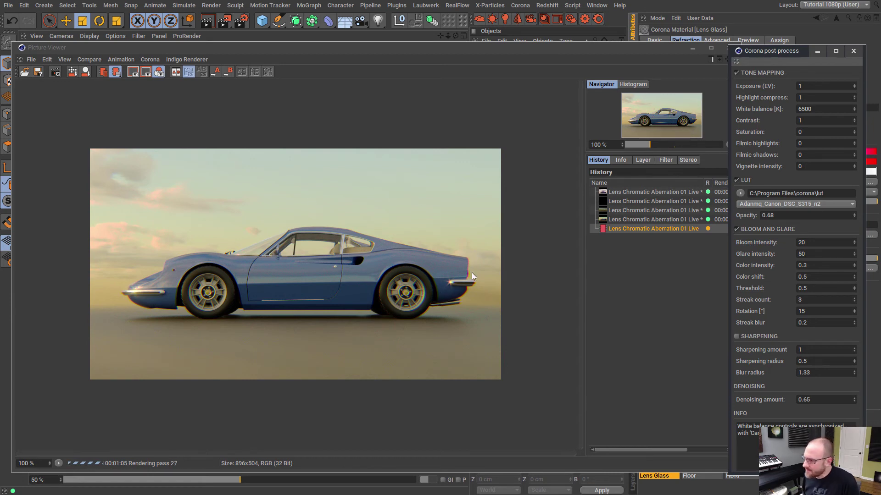
# Enable sharpening with amount 2 and radius 1, stop the render and close the Picture Viewer.
pyautogui.click(736, 336)
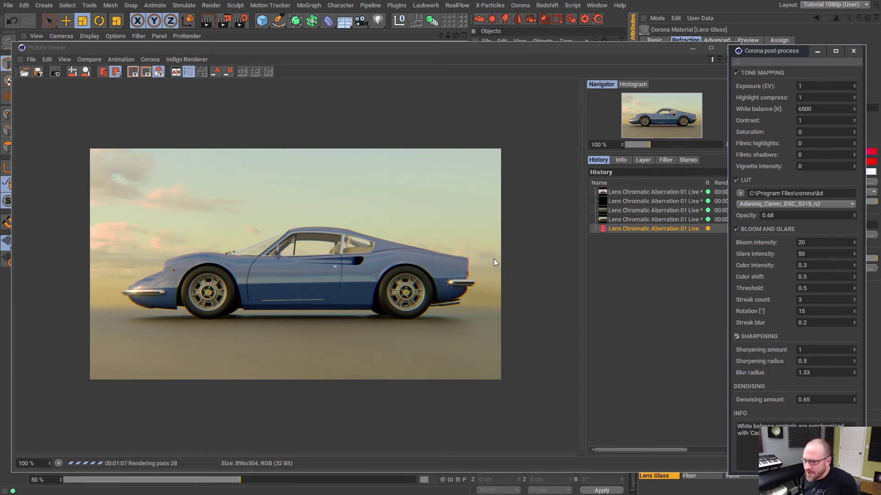
pyautogui.press('Tab')
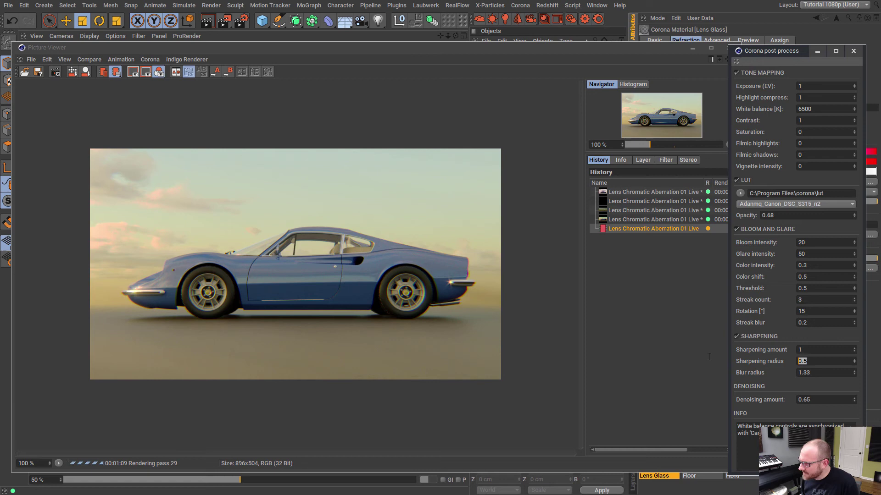
pyautogui.write('1')
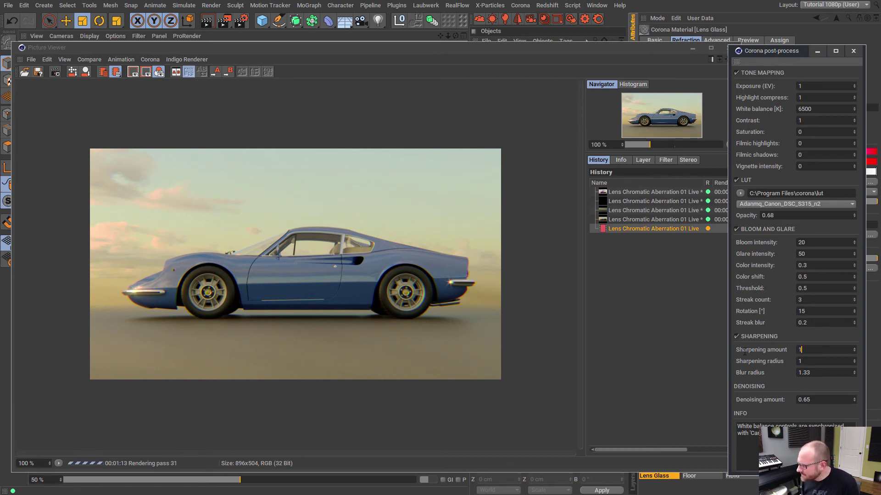
pyautogui.hotkey('shift', 'Tab')
pyautogui.write('2')
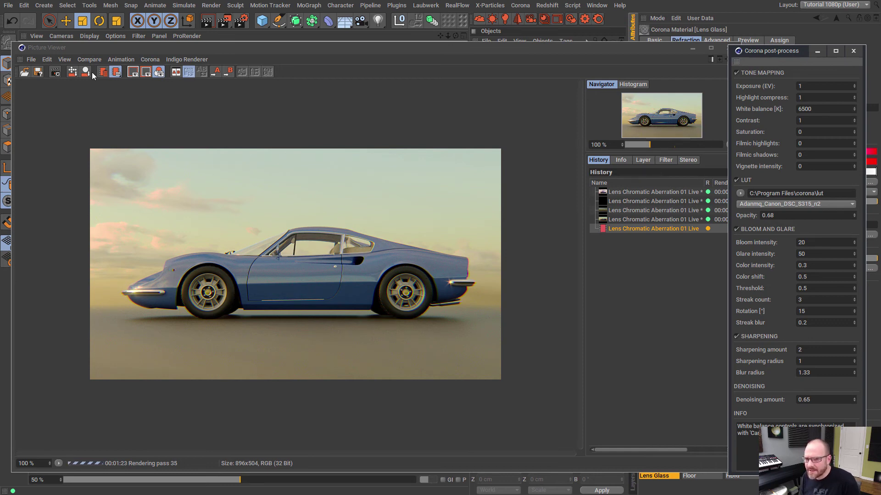
pyautogui.click(55, 72)
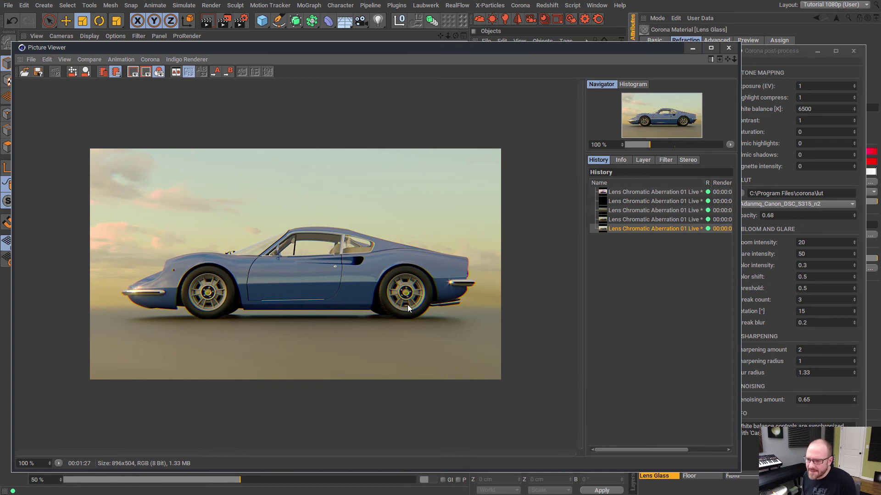
pyautogui.click(730, 48)
# Swap the HDRI material's texture from Ohio Sky to 50 Pink Evening.exr.
pyautogui.click(853, 51)
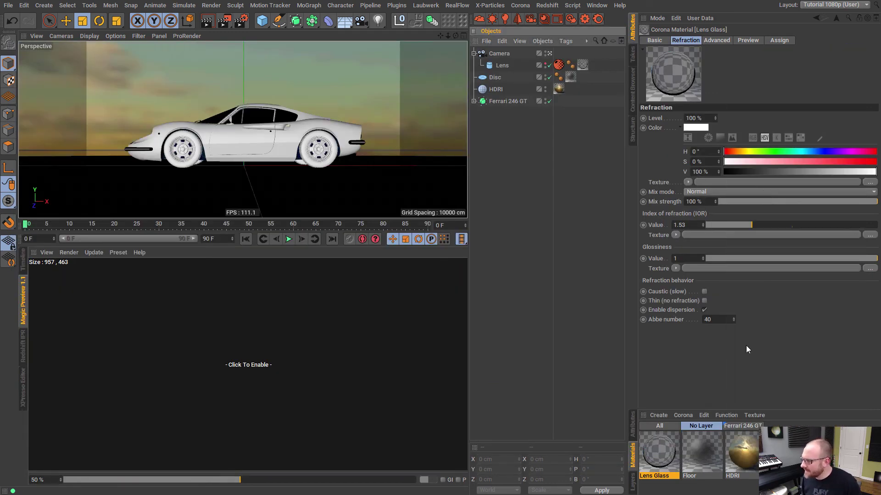
pyautogui.click(741, 453)
pyautogui.click(869, 182)
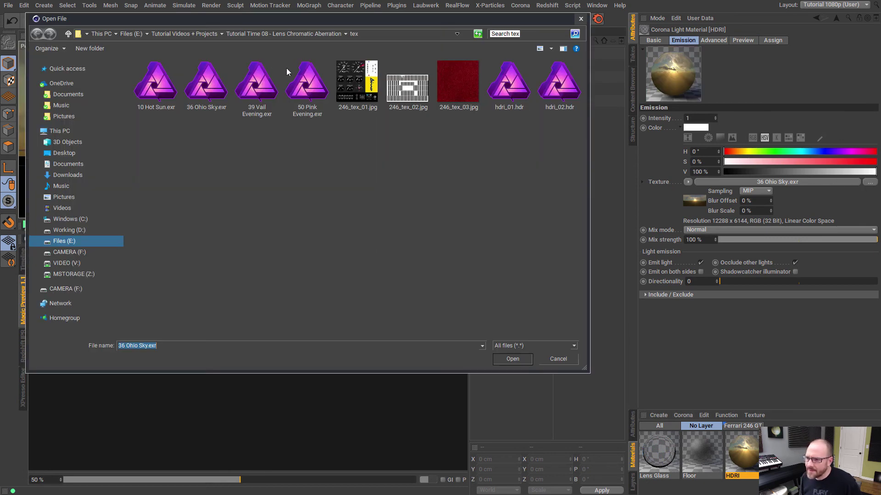
pyautogui.doubleClick(293, 78)
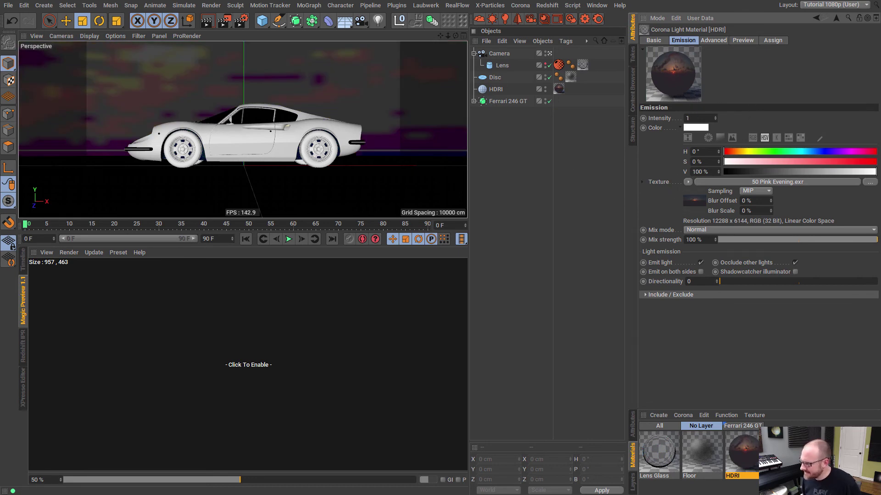
pyautogui.click(751, 486)
# Change the render output width to 1280 so the resolution becomes 1280 × 720.
pyautogui.hotkey('ctrl', 'b')
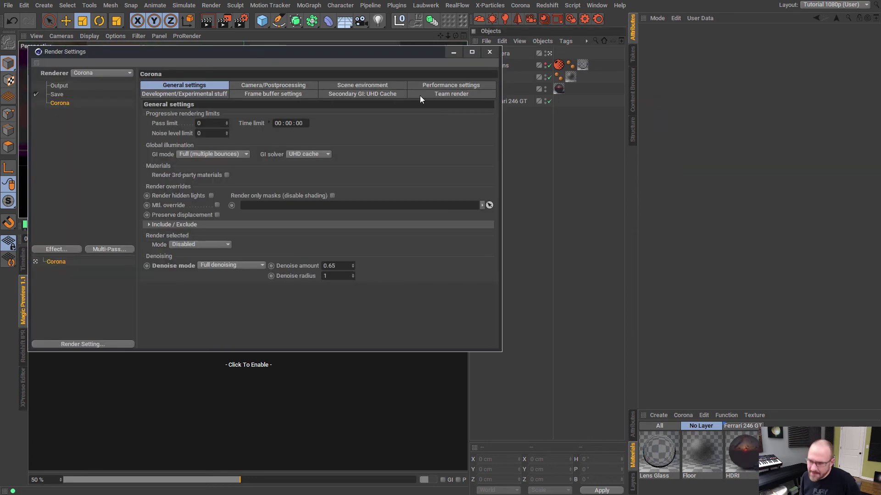
pyautogui.click(64, 86)
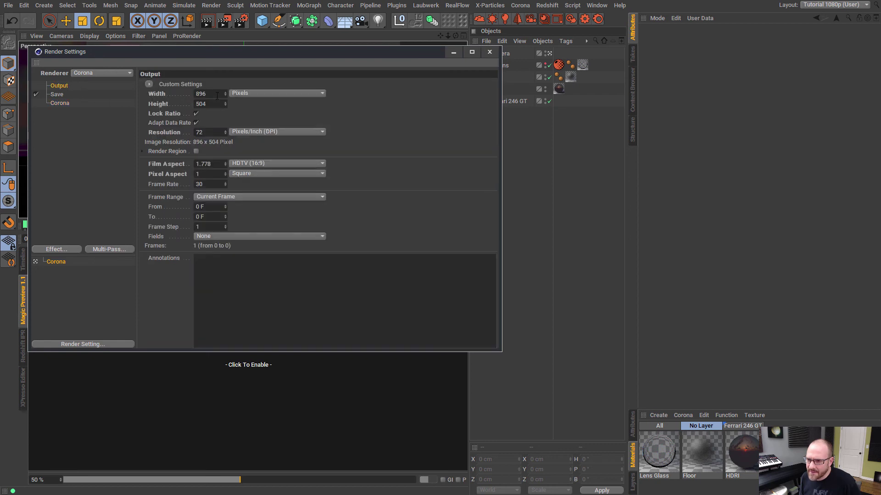
pyautogui.press('Tab')
pyautogui.write('1280')
pyautogui.press('Return')
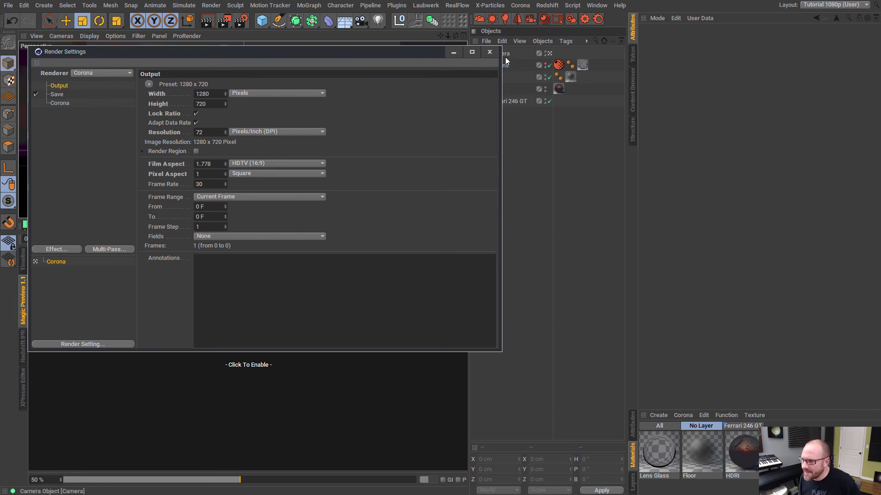
pyautogui.click(489, 52)
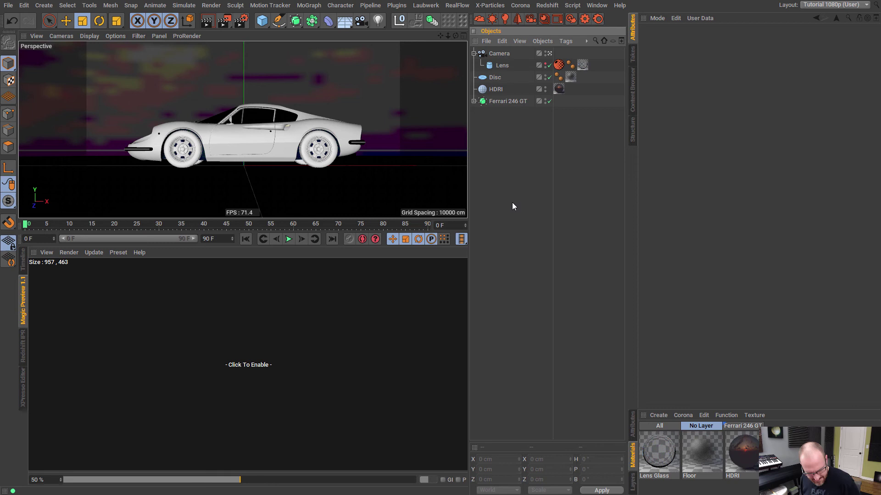
# Start a new render and dock Corona post-process beside the image, resizing the viewer panels.
pyautogui.hotkey('shift', 'r')
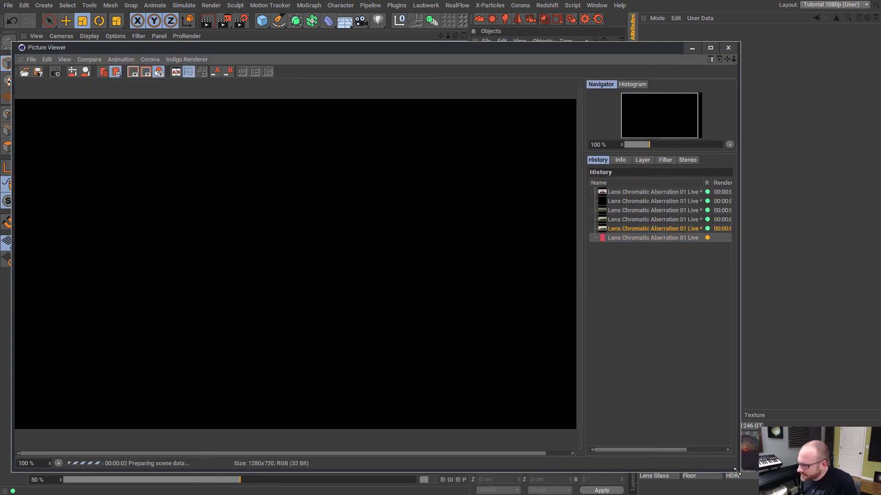
pyautogui.moveTo(642, 278); pyautogui.dragTo(723, 280)
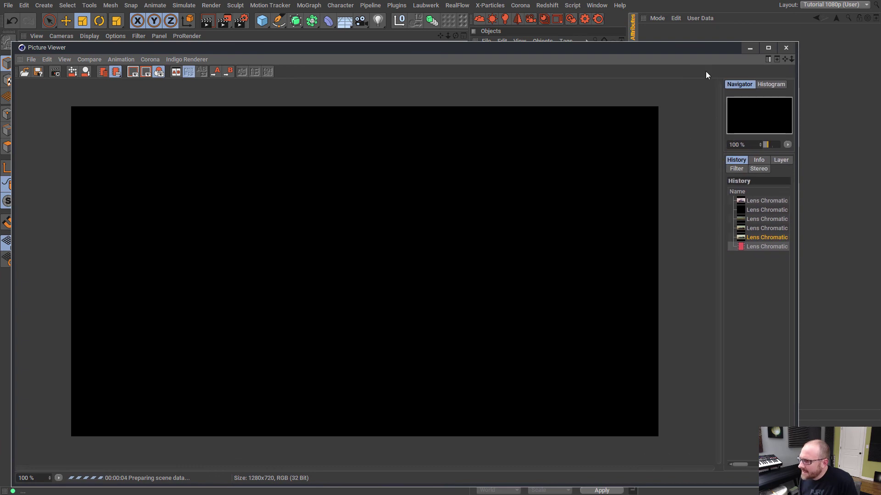
pyautogui.click(151, 59)
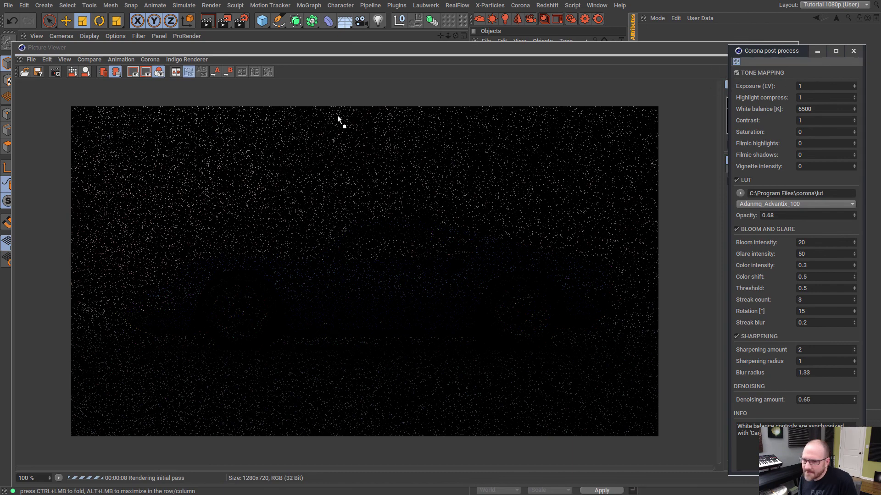
pyautogui.moveTo(337, 115); pyautogui.dragTo(37, 122)
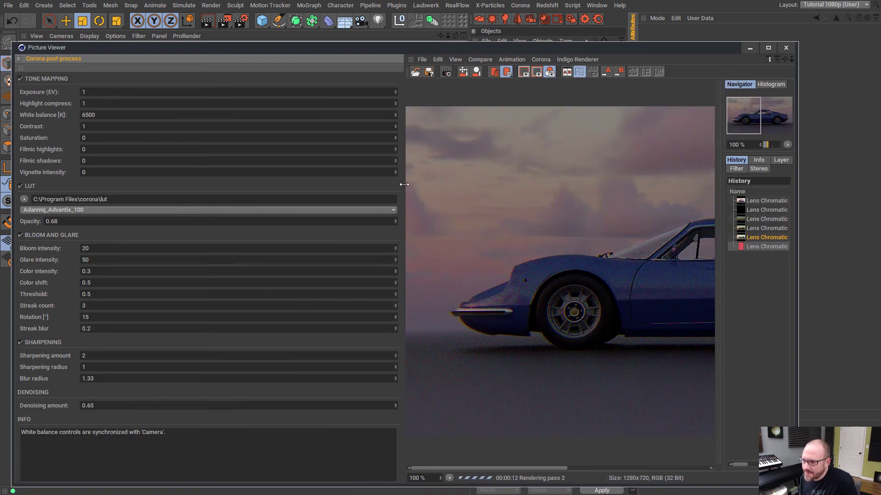
pyautogui.moveTo(404, 184); pyautogui.dragTo(136, 184)
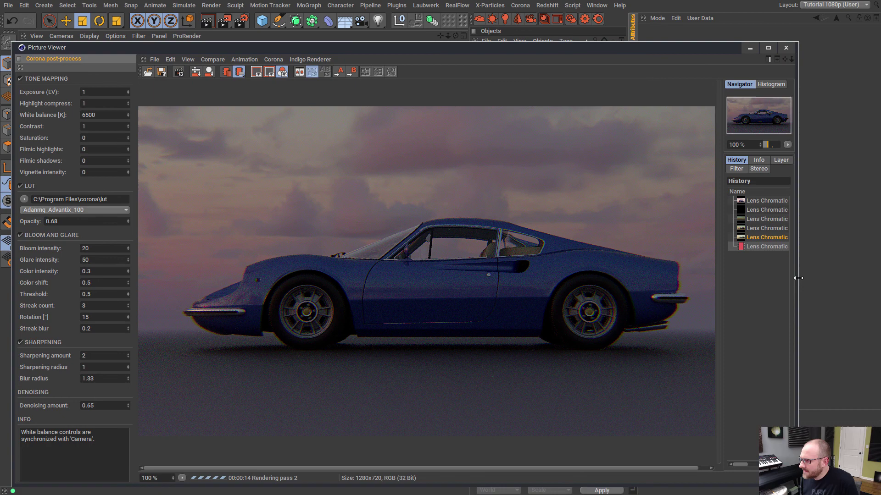
pyautogui.moveTo(798, 278); pyautogui.dragTo(858, 274)
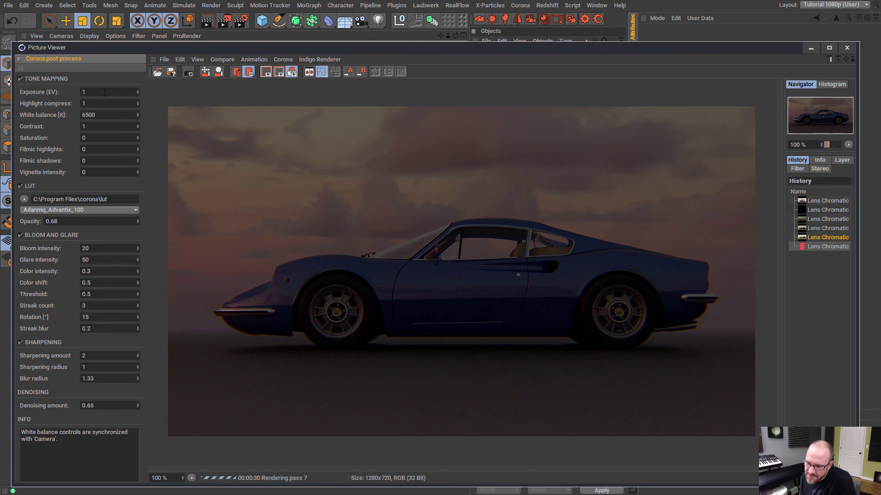
# Try exposure 4, settle on exposure 2, then stop the render so it denoises.
pyautogui.click(104, 93)
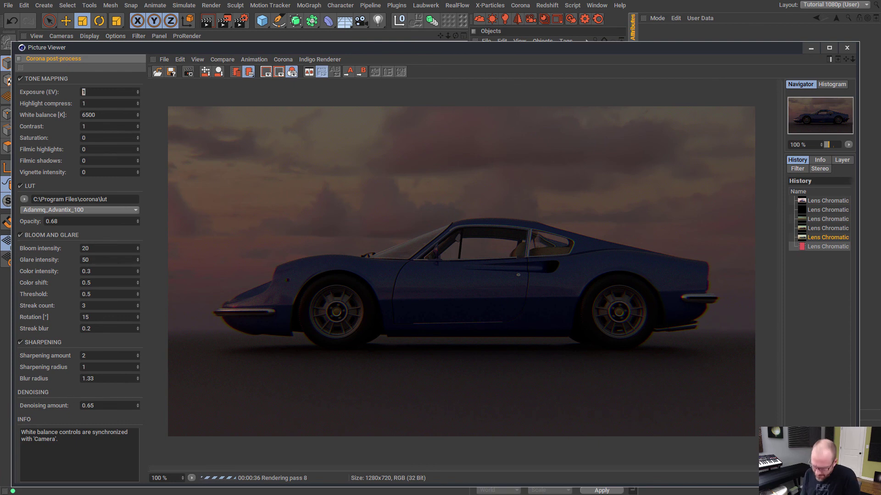
pyautogui.write('4')
pyautogui.press('Return')
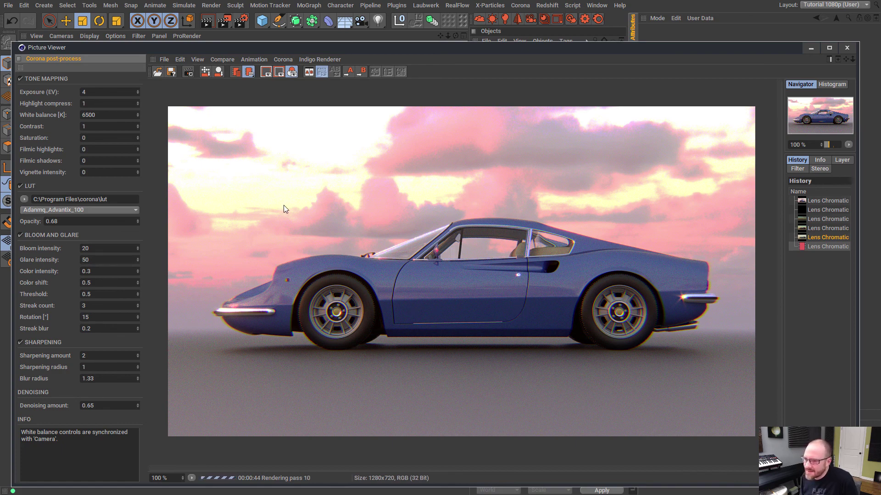
pyautogui.click(84, 92)
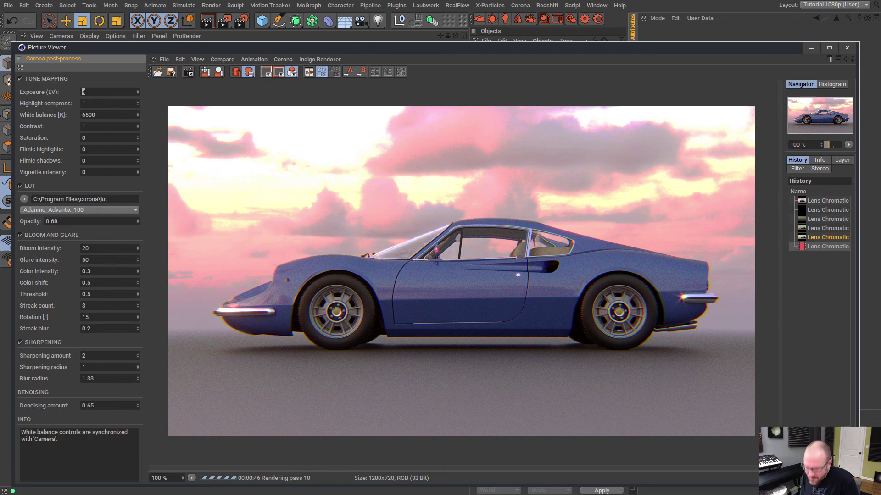
pyautogui.write('2')
pyautogui.press('Return')
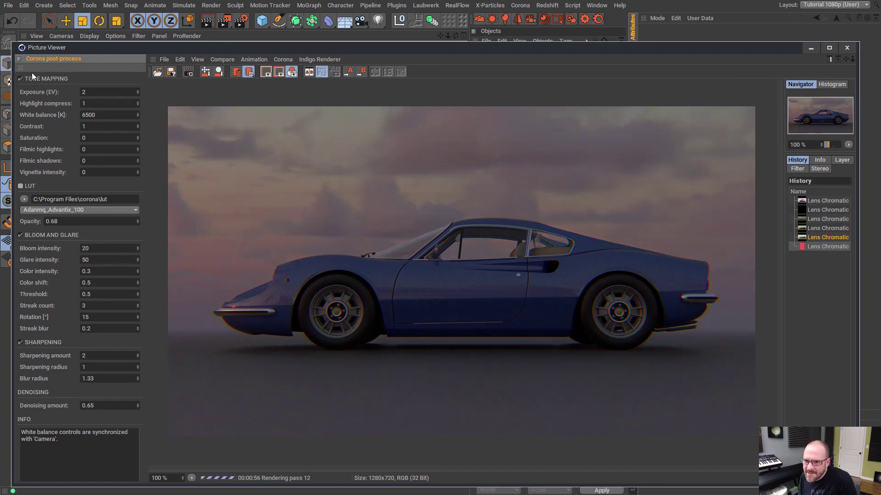
pyautogui.click(189, 72)
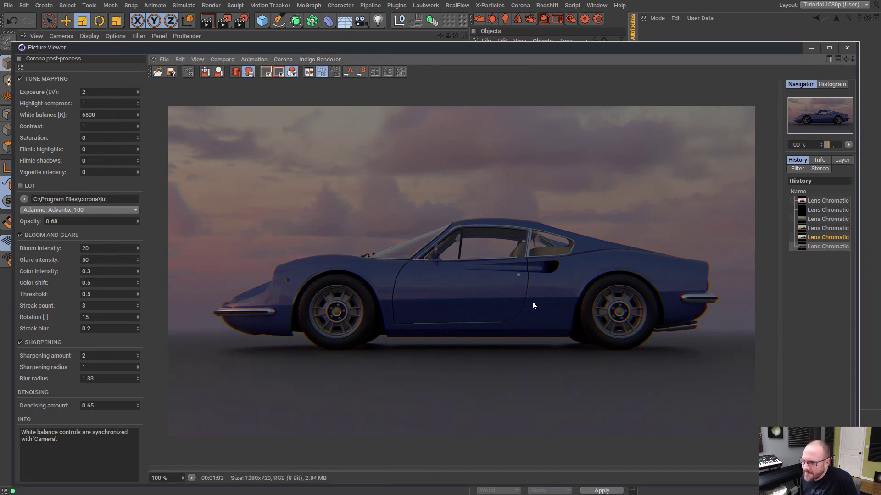
# Set the exposure to 3 after briefly trying 5.
pyautogui.click(84, 92)
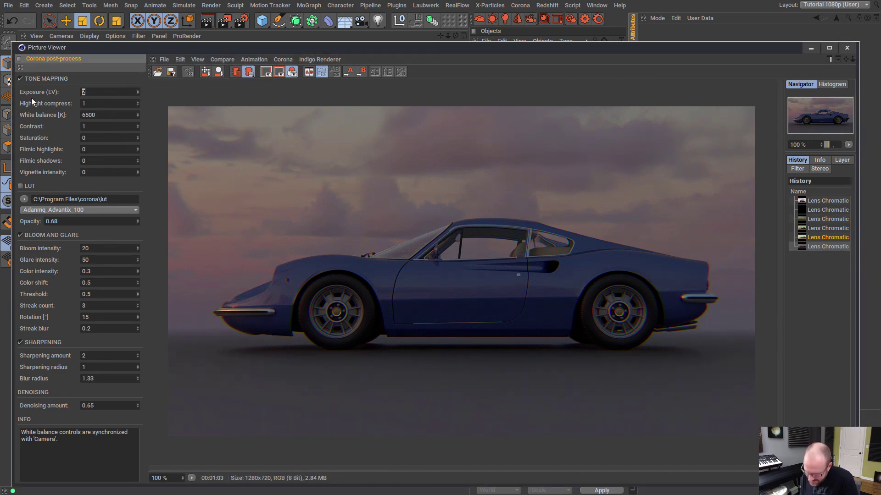
pyautogui.write('5')
pyautogui.press('Return')
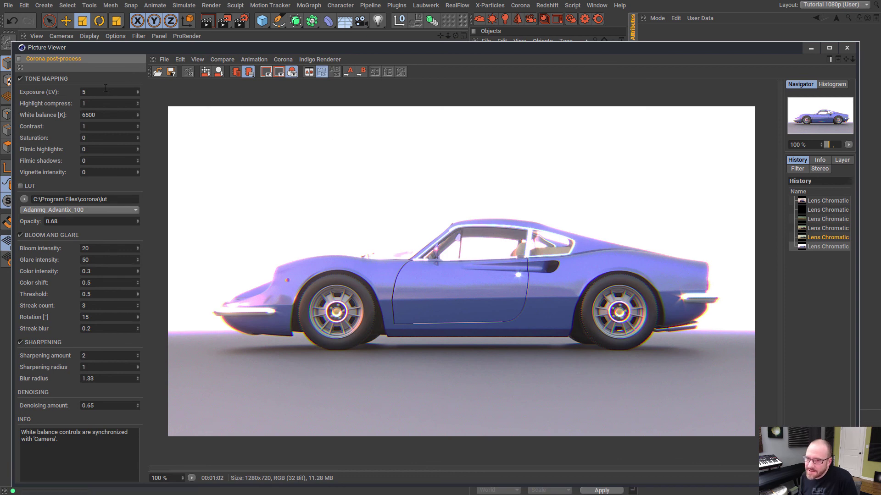
pyautogui.write('3')
pyautogui.press('Return')
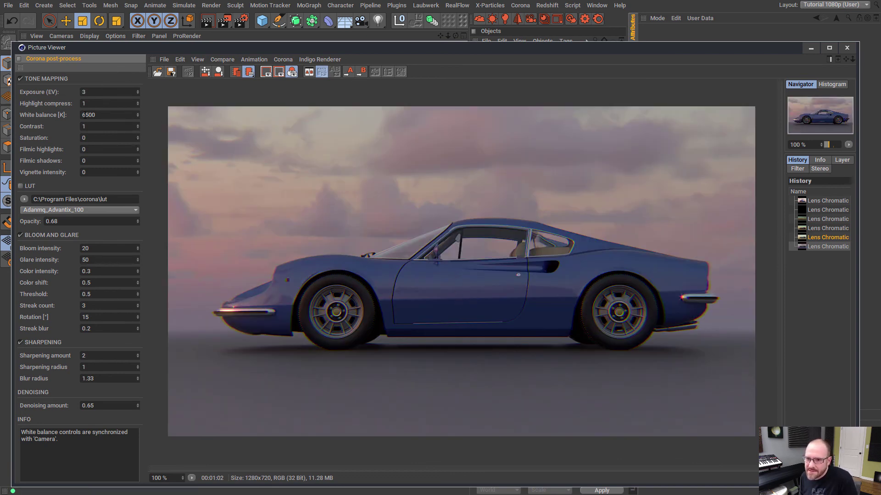
# Raise contrast to 2.7, set bloom intensity to 50 and close the Picture Viewer.
pyautogui.moveTo(138, 126); pyautogui.dragTo(144, 125)
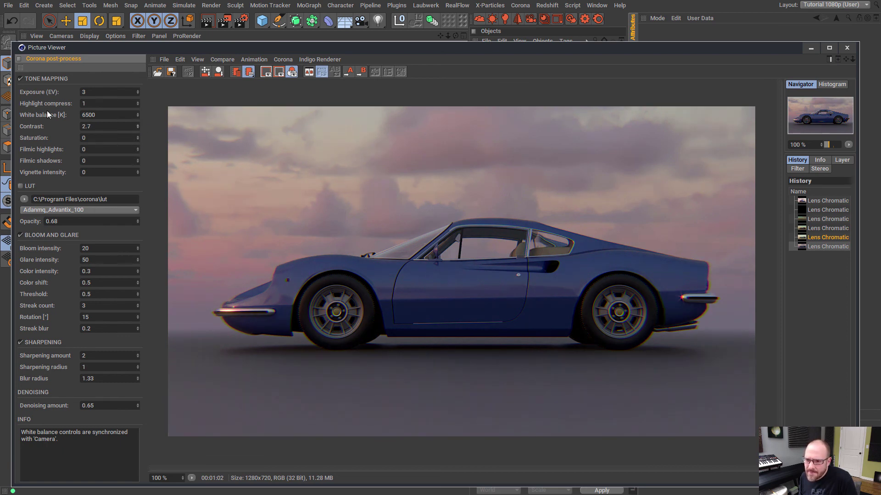
pyautogui.doubleClick(105, 249)
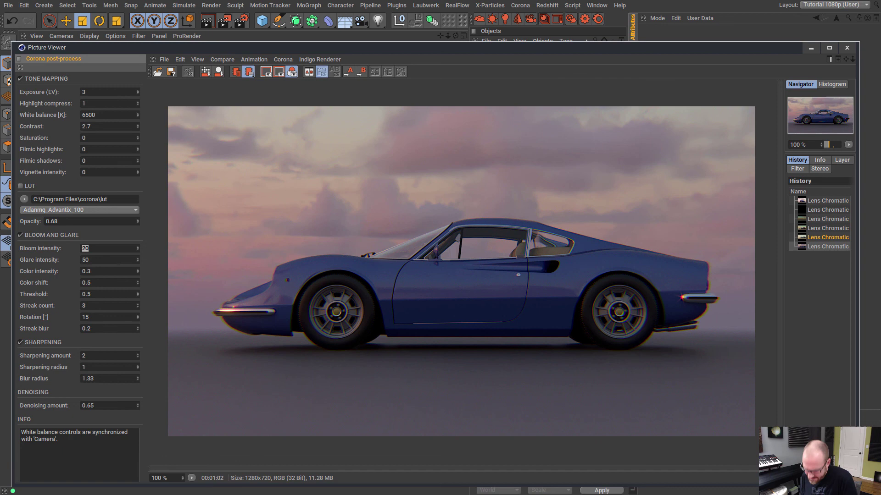
pyautogui.write('5')
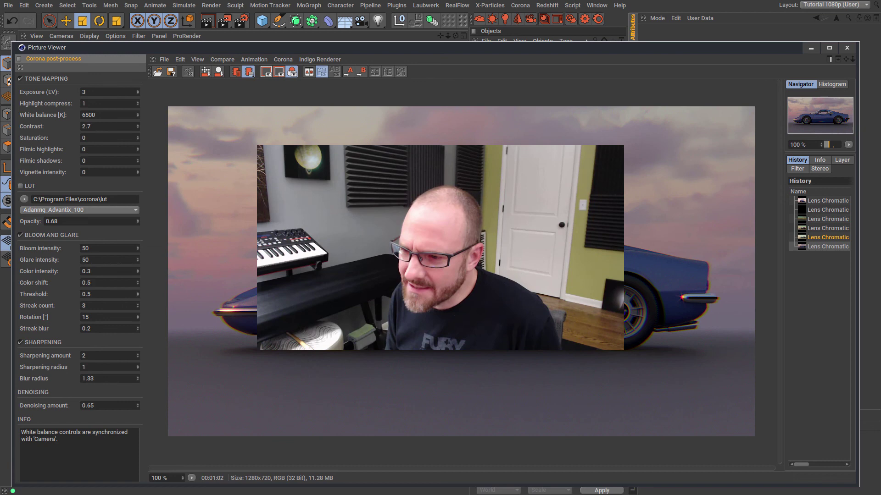
pyautogui.click(846, 48)
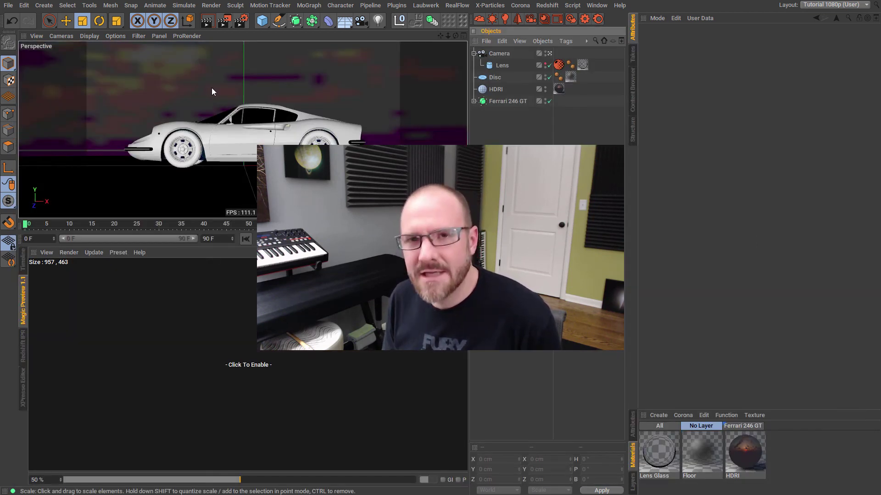